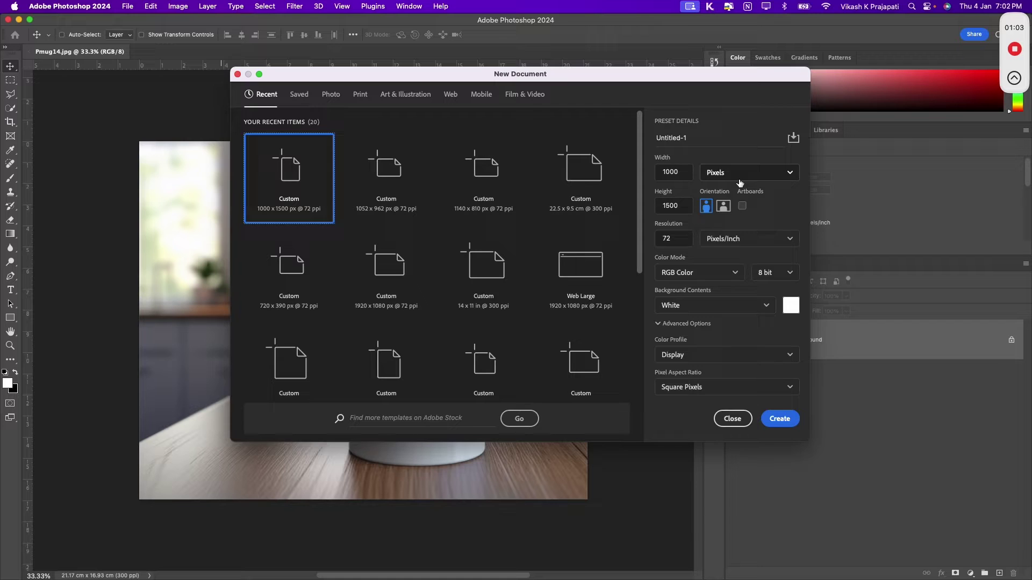
Create a new document 8.6 × 3.7 inches at 300 ppi
click(741, 178)
click(718, 210)
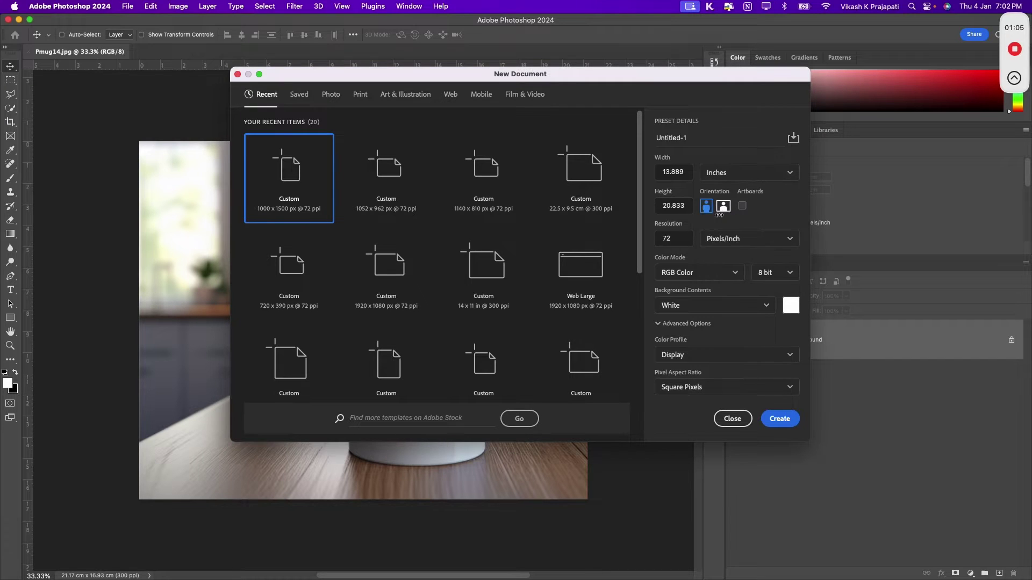
double_click(684, 176)
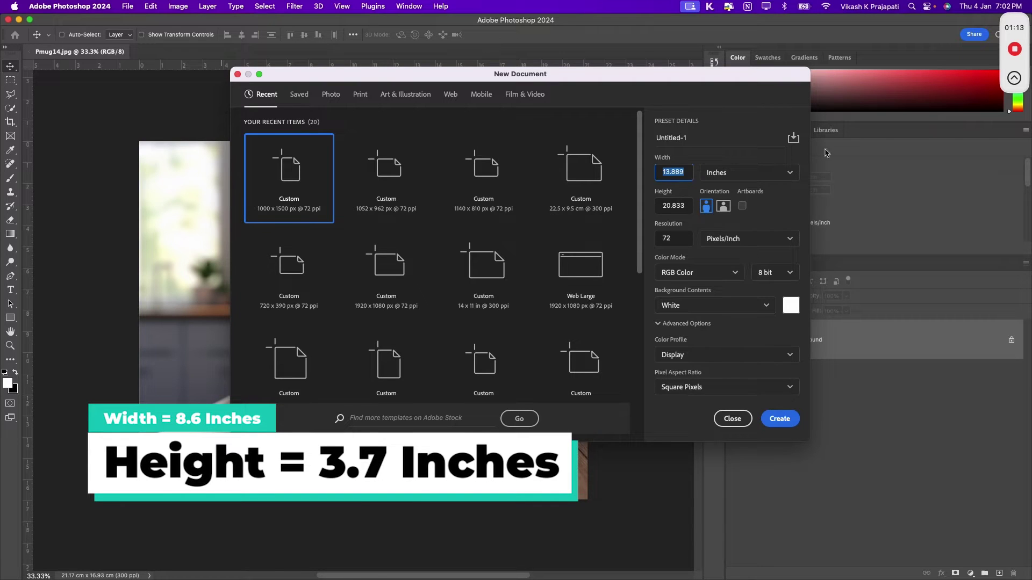
key(Tab)
text(3.7)
double_click(672, 173)
text(8.6)
double_click(678, 237)
text(30)
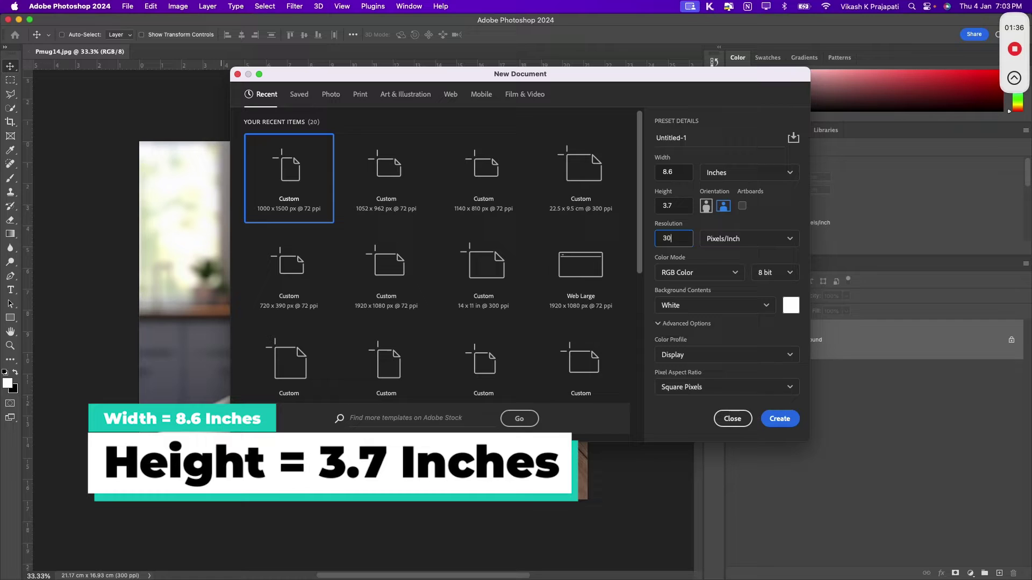
text(0)
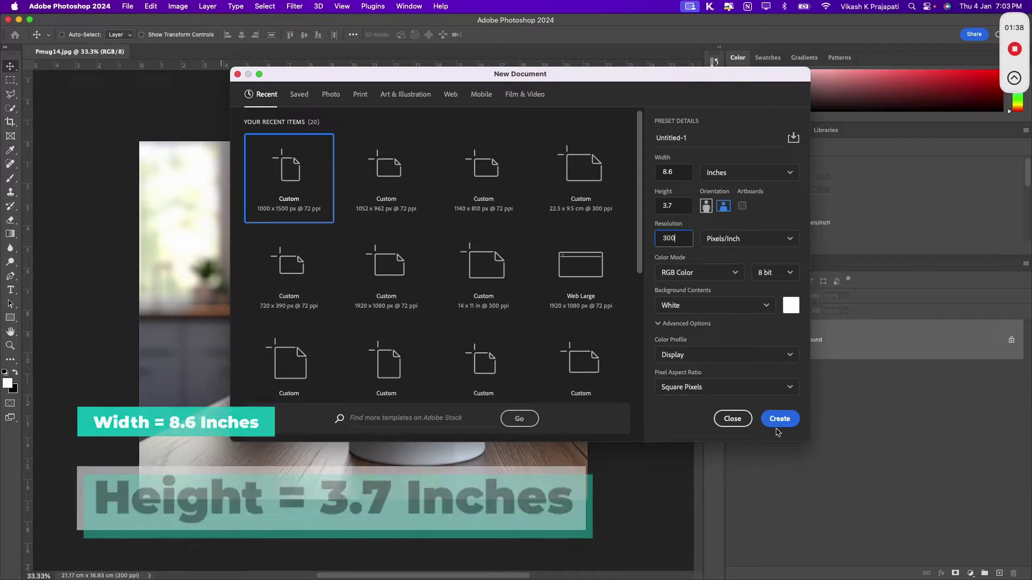
click(779, 419)
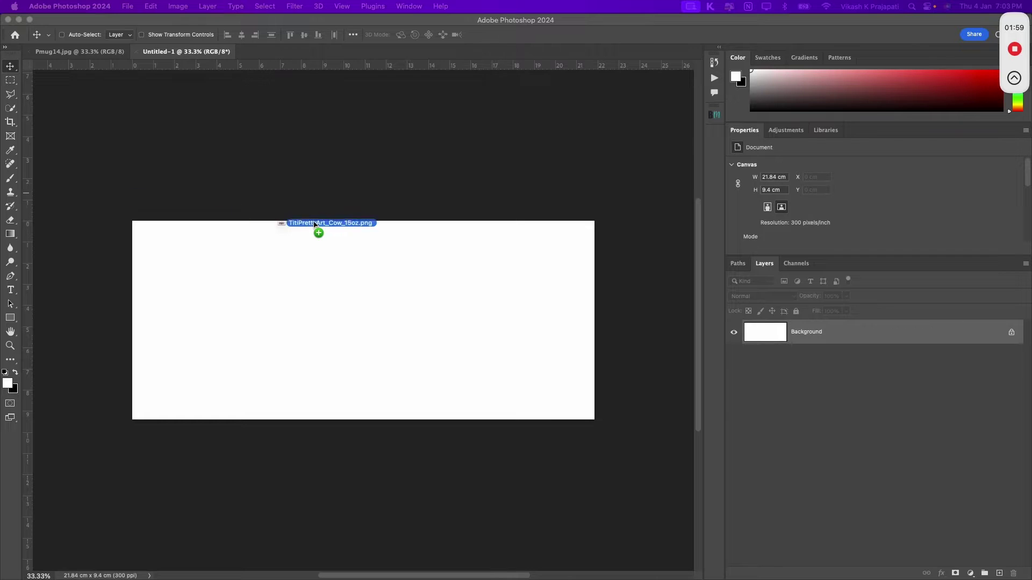
Place the cow artwork, scale it to fill the canvas, and merge it into the Background
drag(315, 225, 311, 269)
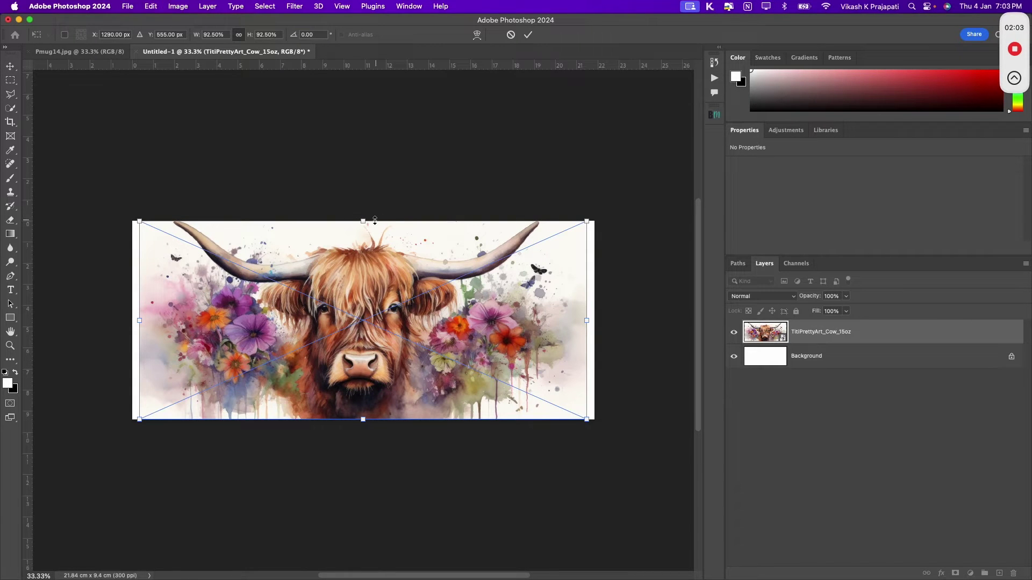
drag(372, 221, 372, 214)
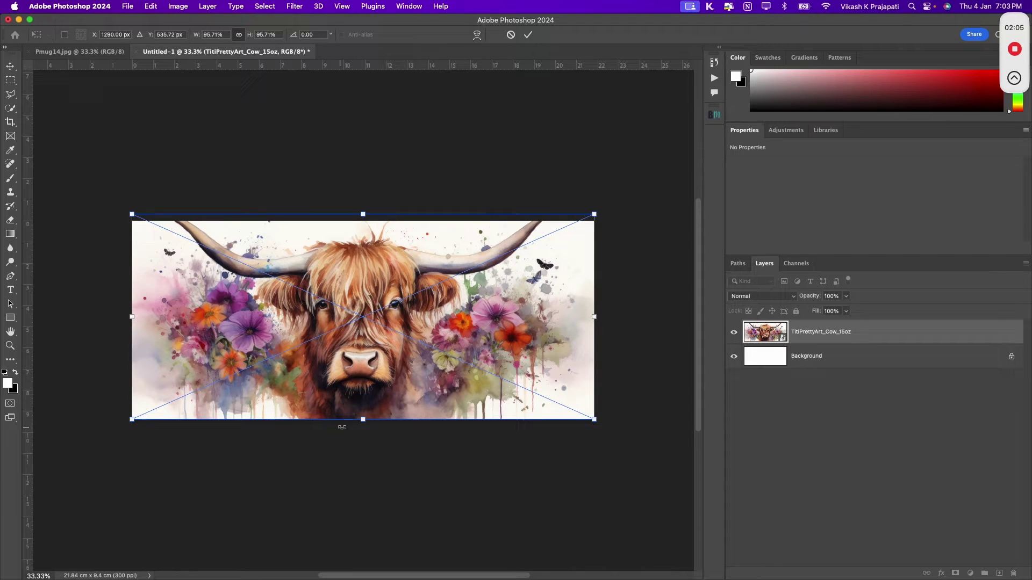
key(Return)
click(890, 363)
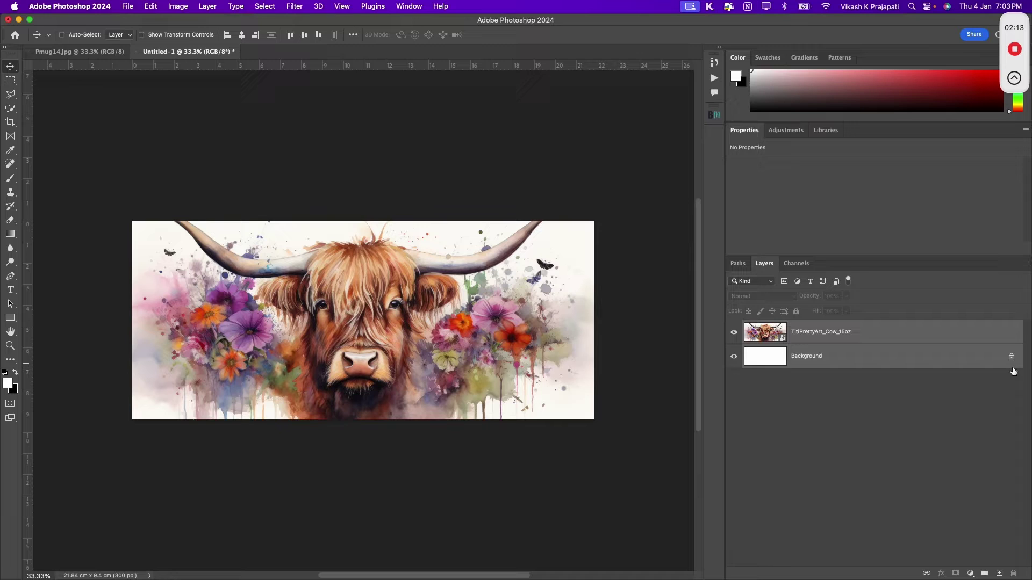
key(ctrl+e)
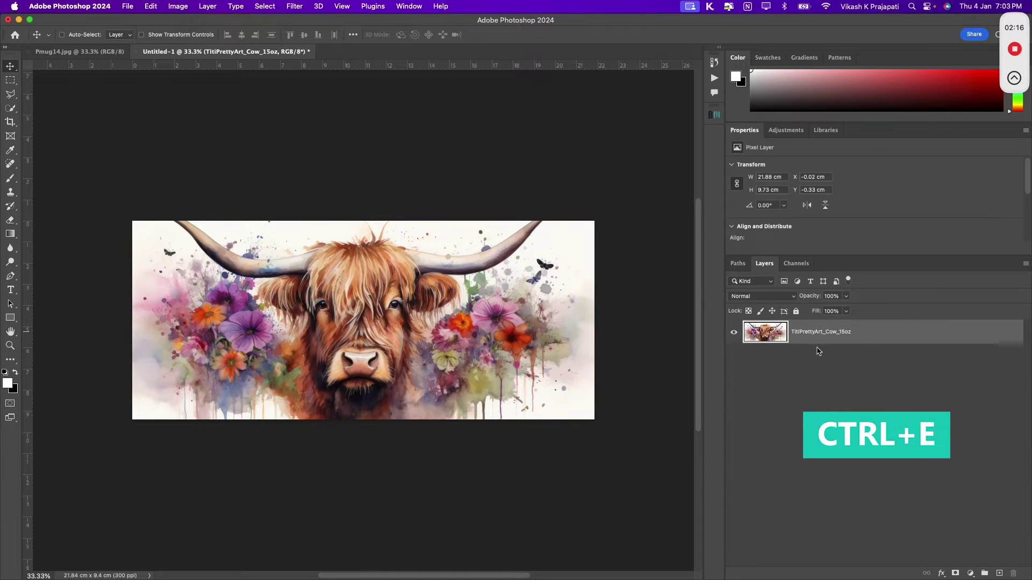
Duplicate the TitiPrettyArt_Cow_15oz layer into the Pmug14.jpg document
right_click(847, 340)
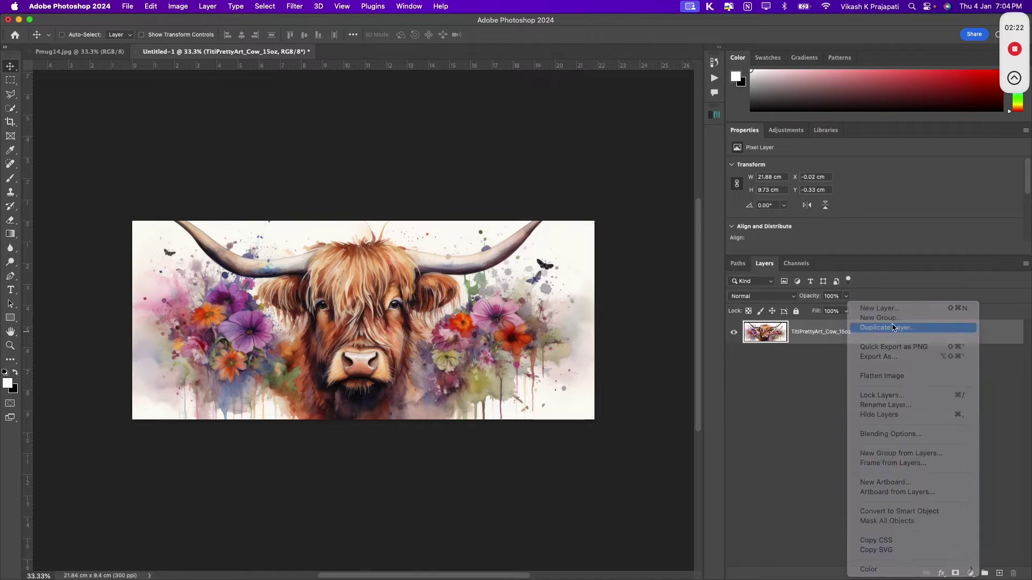
click(854, 329)
click(648, 205)
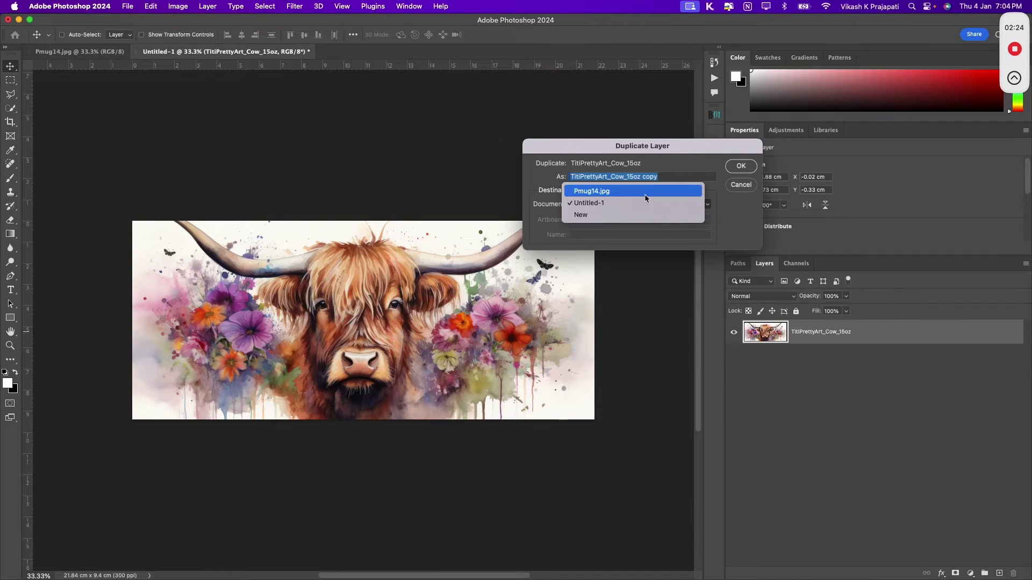
click(644, 193)
mouse_move(1021, 74)
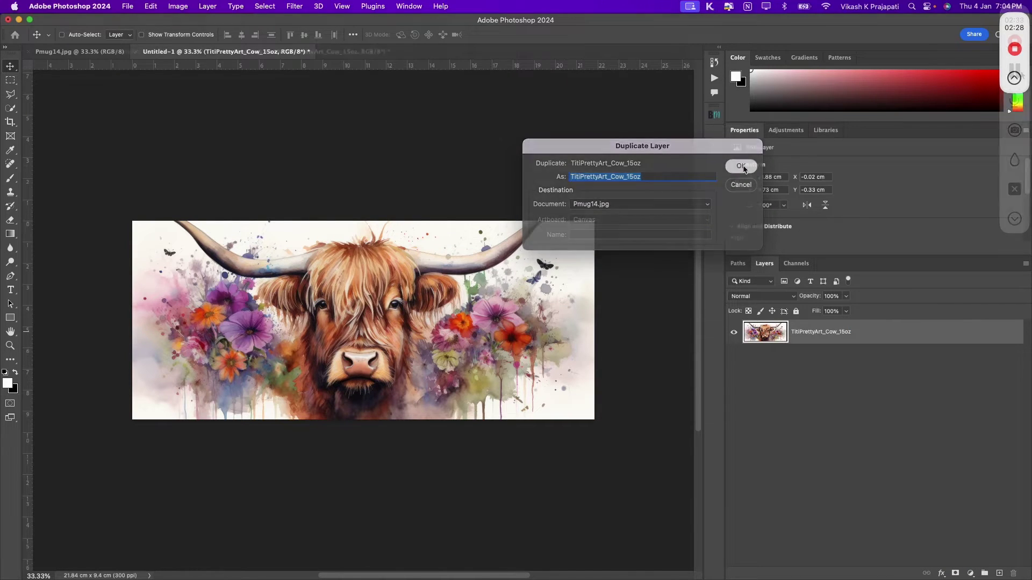
key(Return)
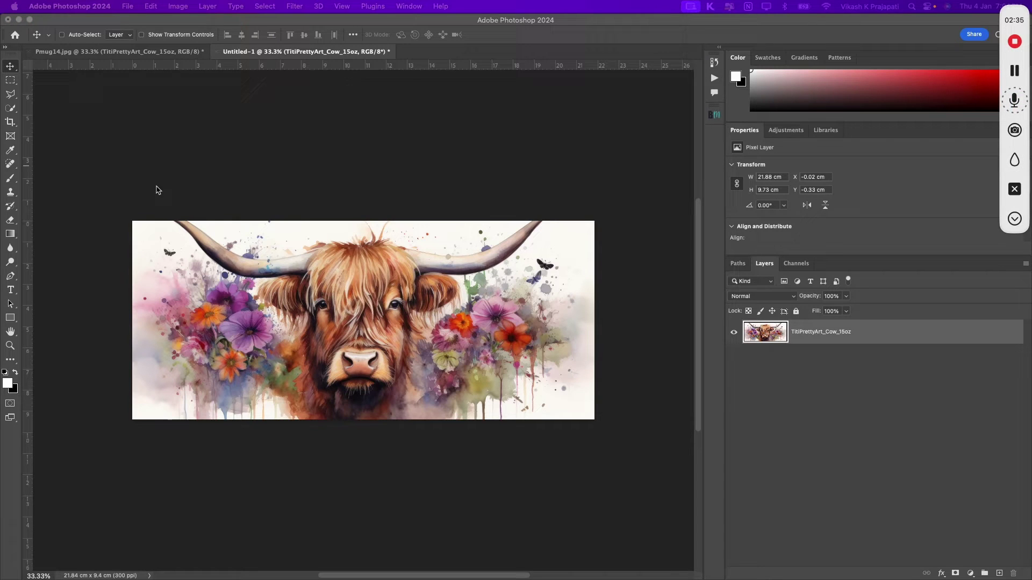
In Pmug14.jpg, shrink the cow artwork to about 86% above the mug, then hide it
click(90, 52)
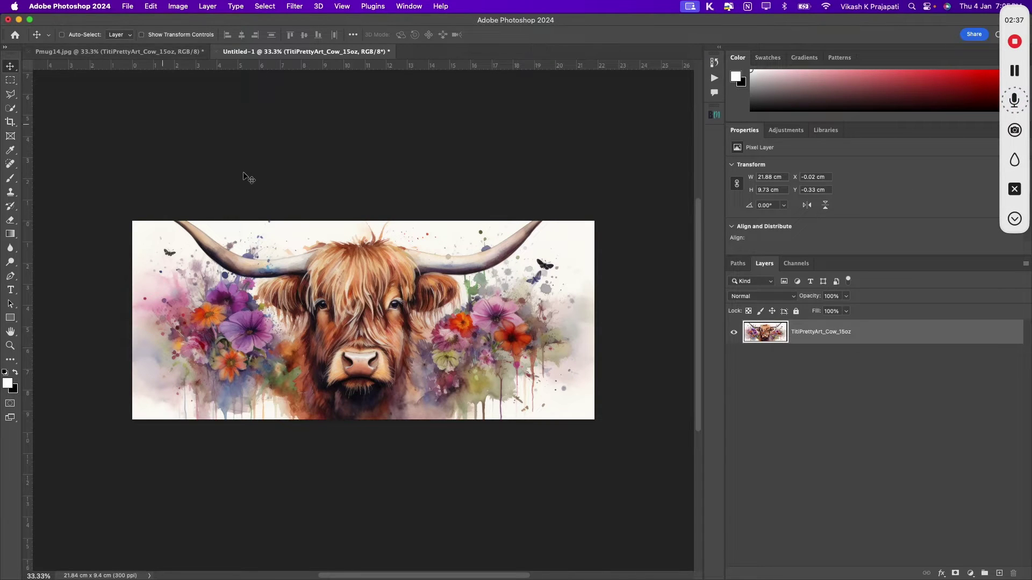
key(ctrl+t)
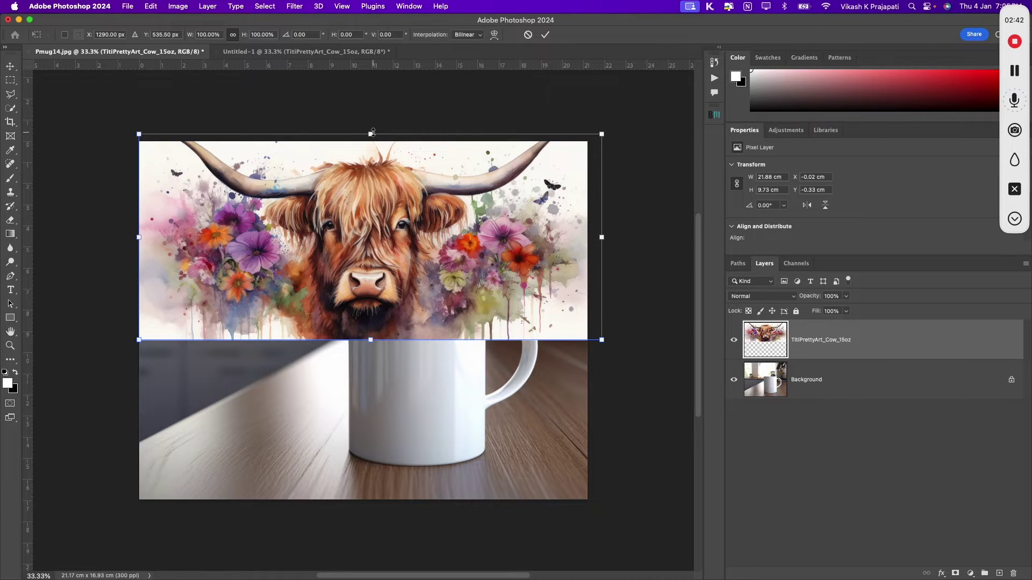
drag(373, 132, 373, 162)
drag(387, 247, 379, 202)
key(Return)
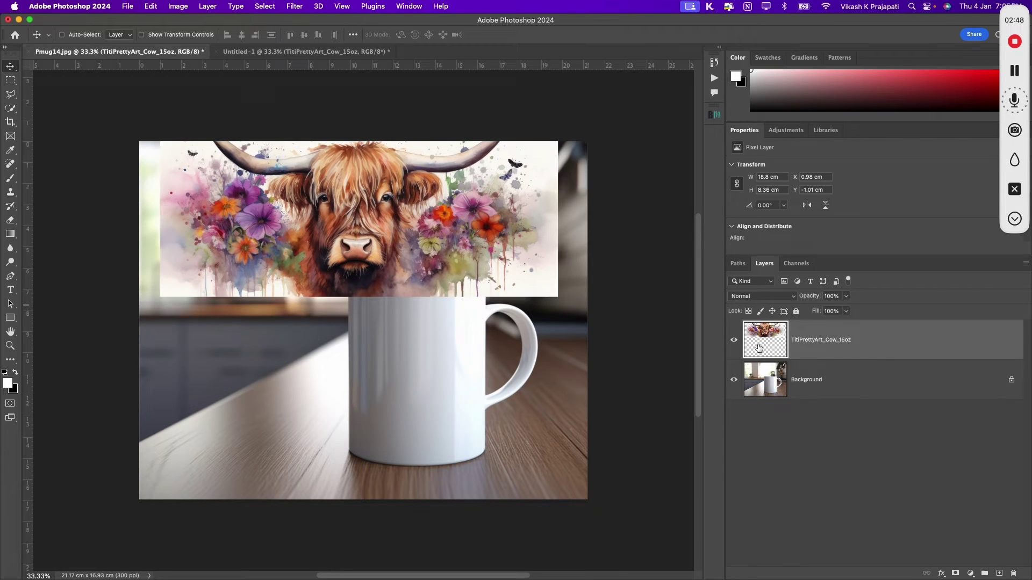
click(733, 340)
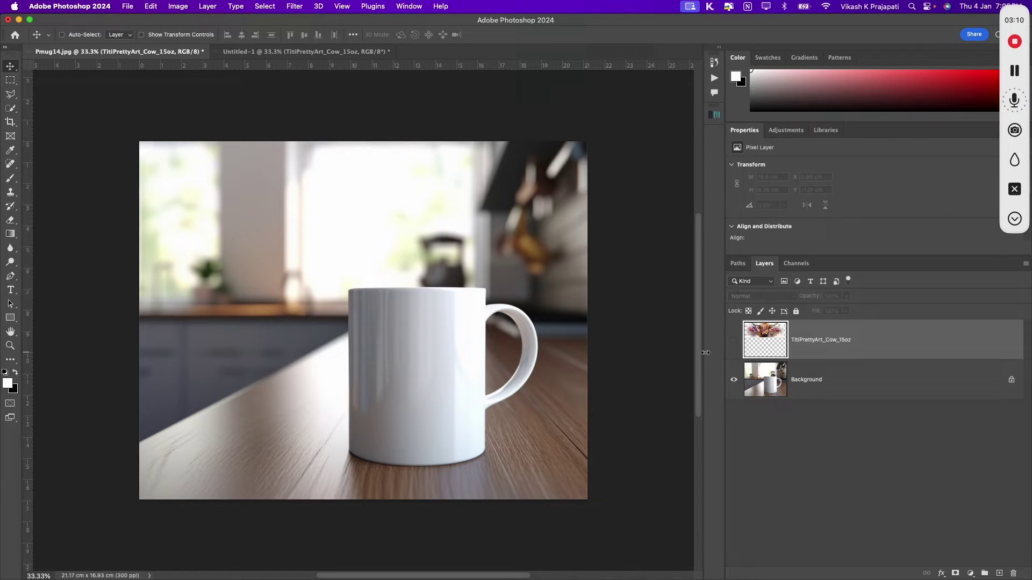
Show the cow artwork again and move it down over the mug
click(734, 340)
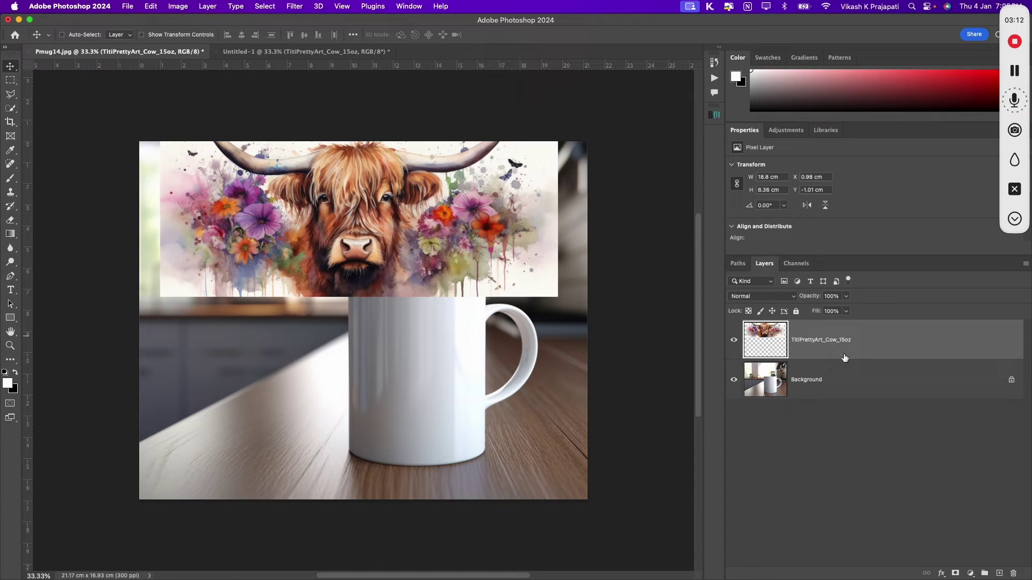
drag(373, 222, 369, 264)
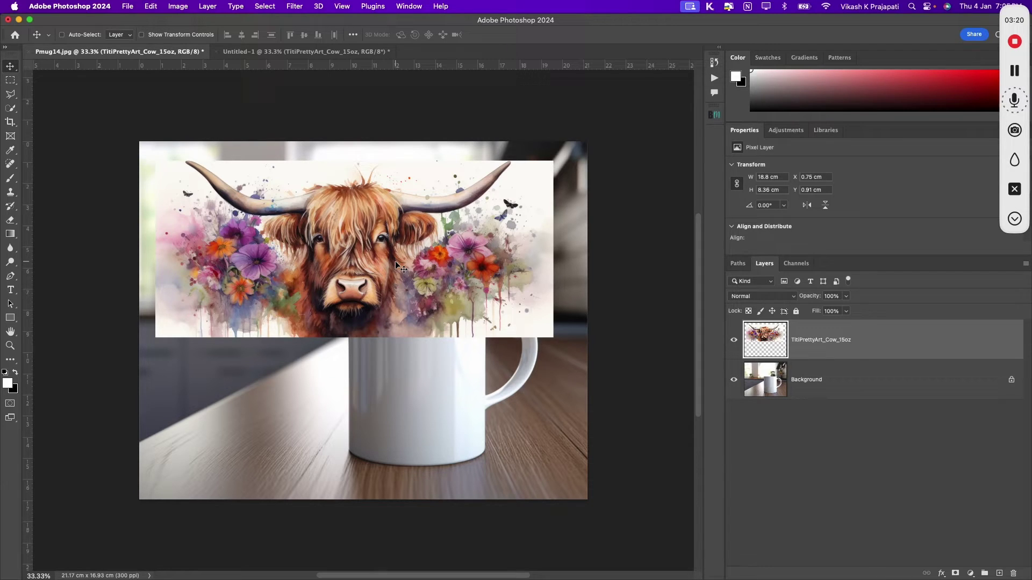
key(ctrl+t)
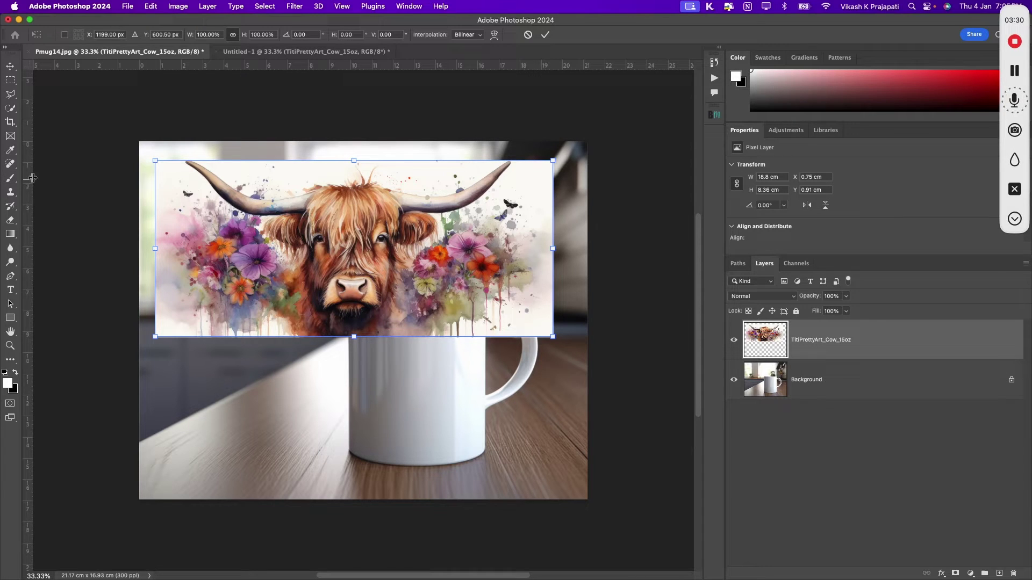
Add guides at the artwork's centre, top edge, right edge and bottom edge
drag(28, 180, 354, 217)
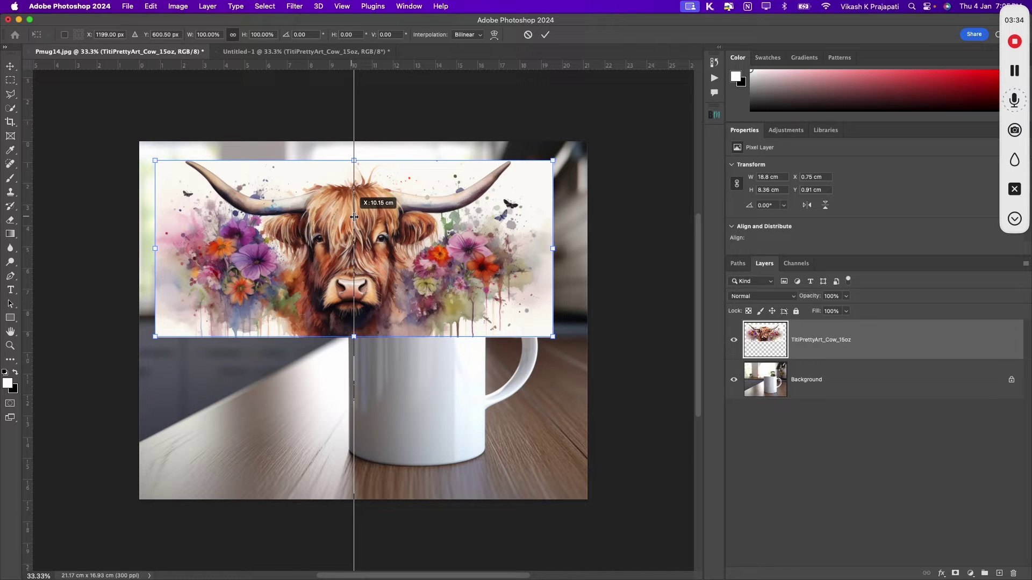
drag(354, 217, 354, 217)
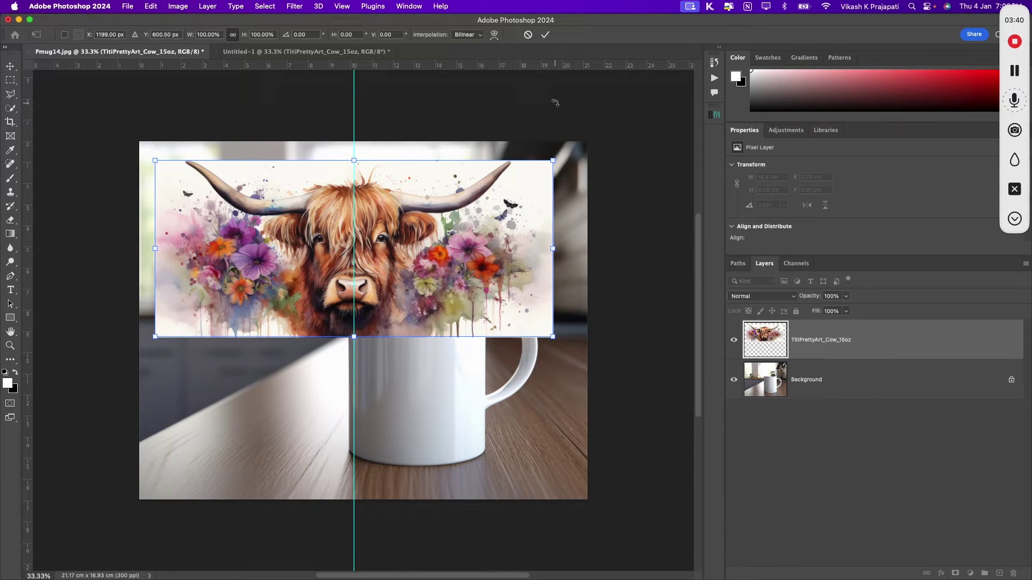
drag(563, 65, 553, 160)
drag(30, 193, 556, 236)
drag(479, 66, 494, 332)
key(Return)
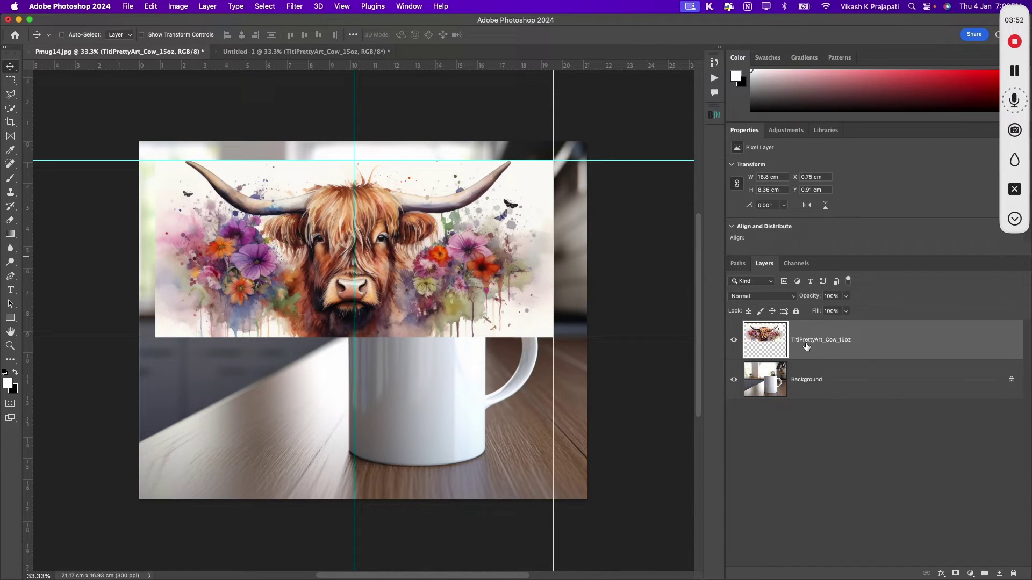
Hide the cow artwork and draw a rectangle over the right half of the guides
click(734, 342)
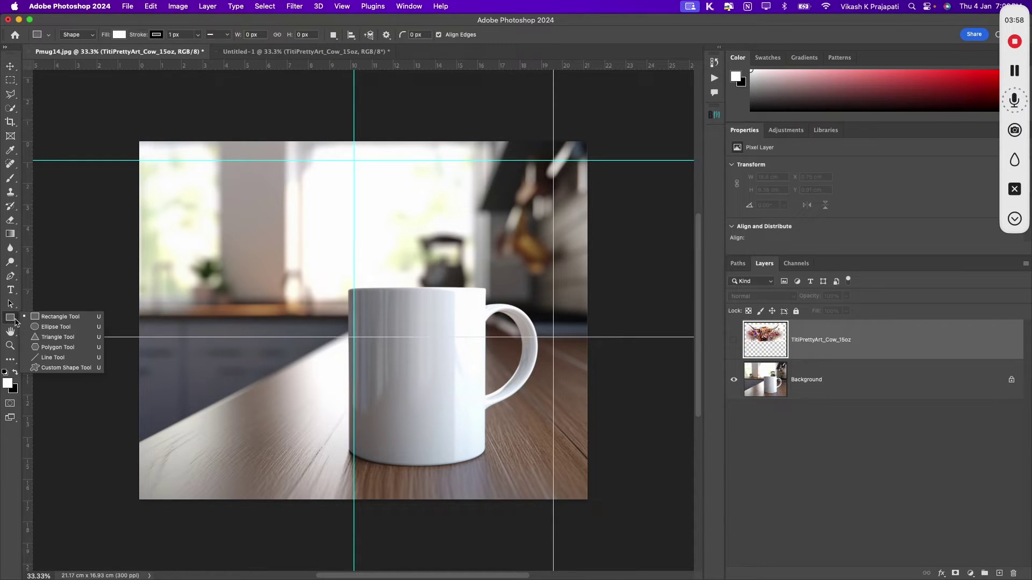
drag(10, 317, 50, 321)
click(49, 321)
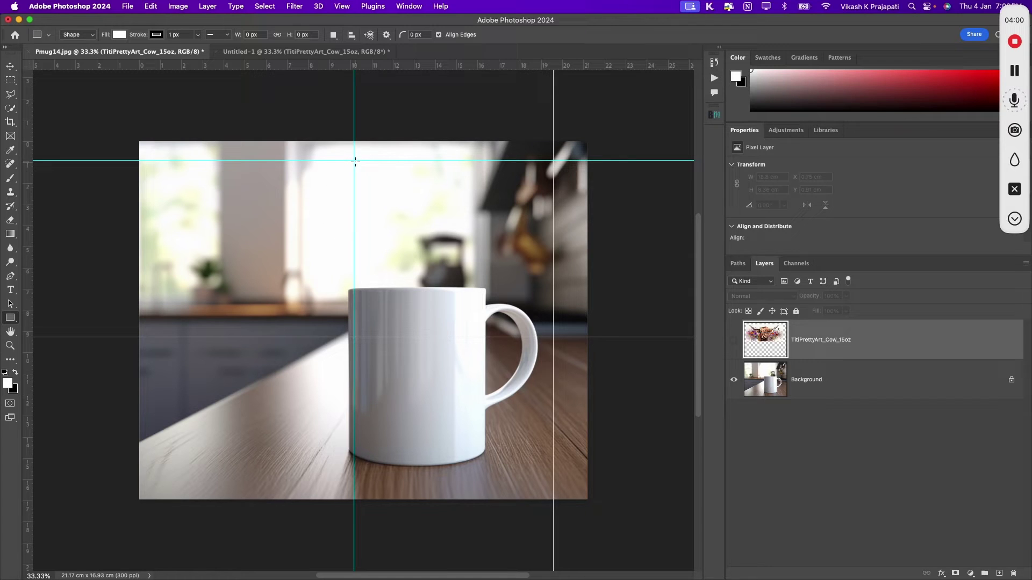
drag(355, 161, 555, 337)
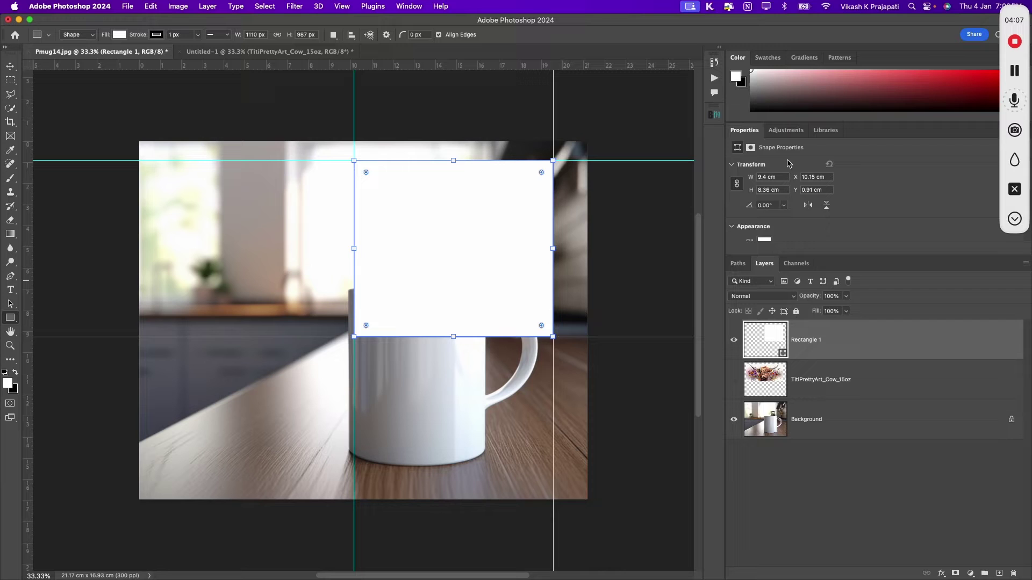
Give the rectangle a bright green fill and no stroke
drag(746, 130, 104, 122)
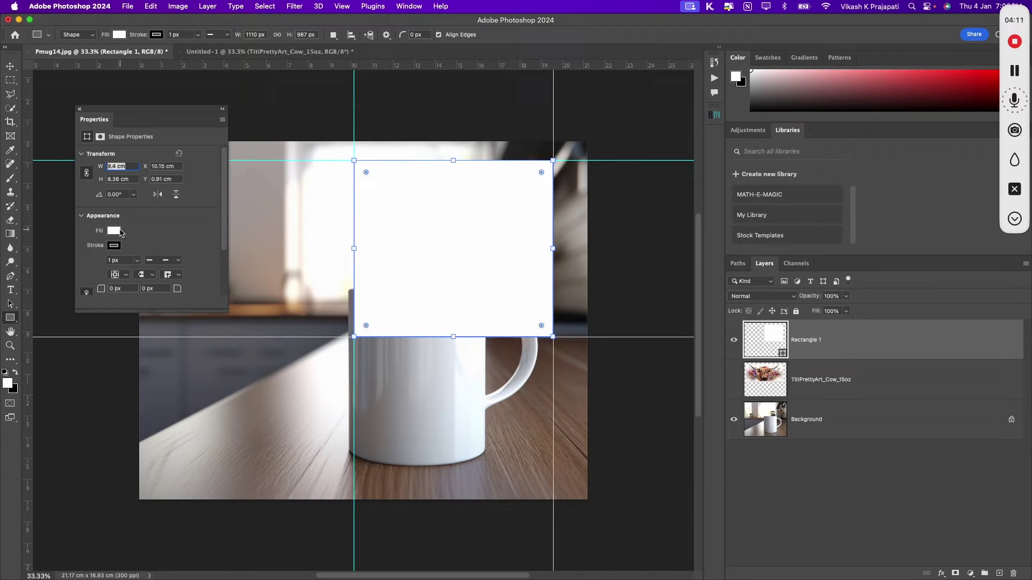
click(114, 231)
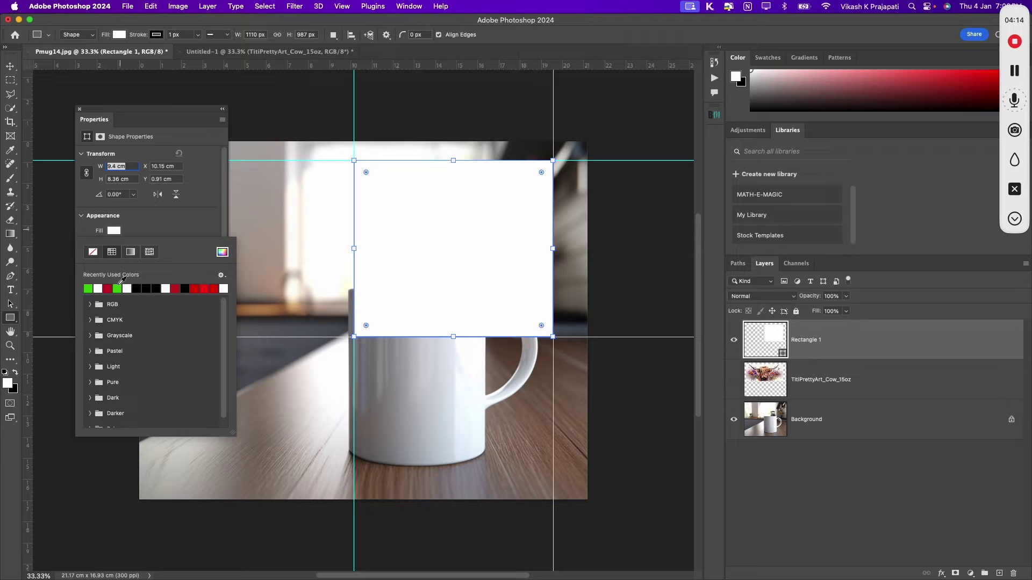
click(118, 288)
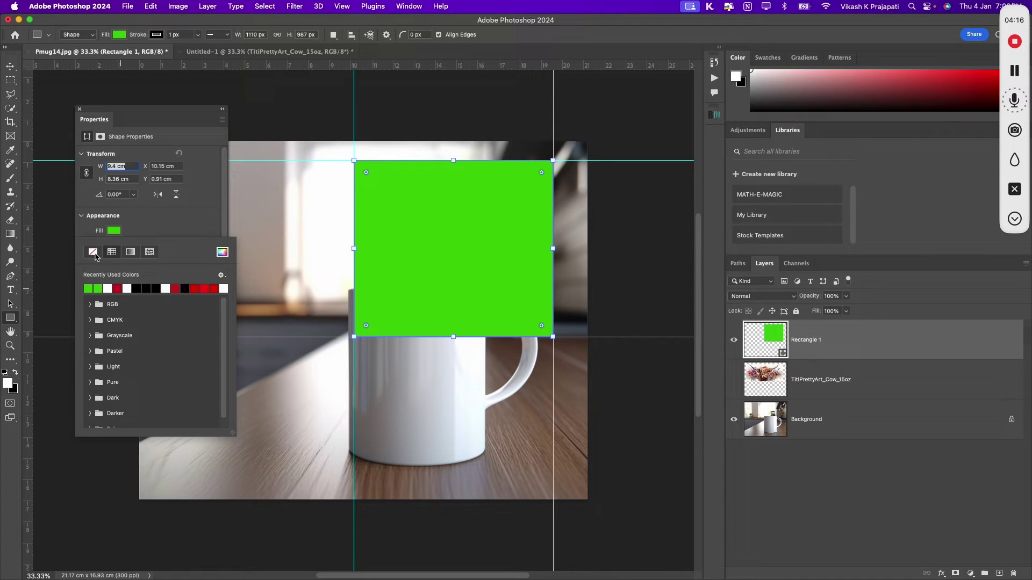
click(168, 237)
click(114, 245)
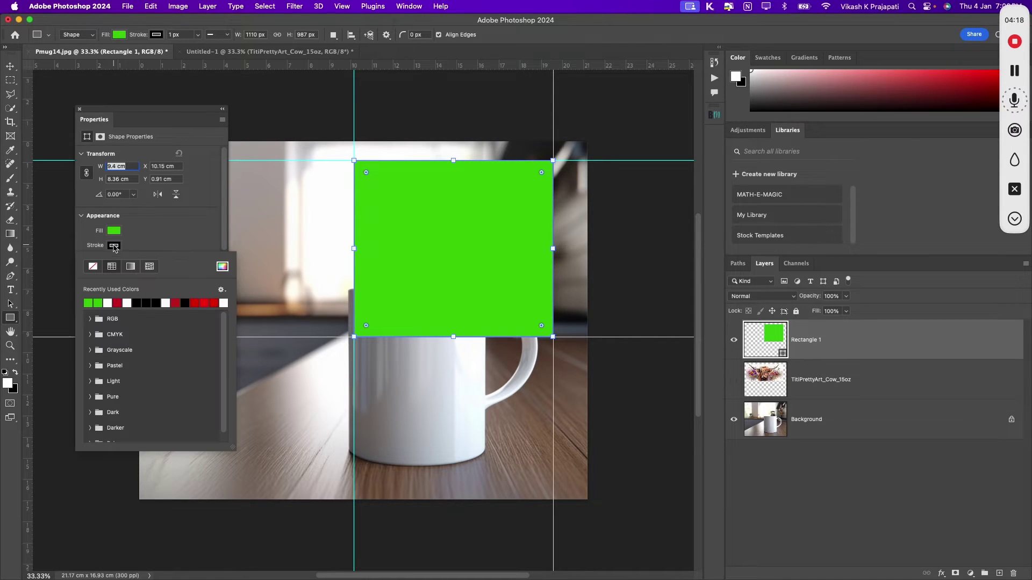
click(94, 265)
mouse_move(131, 114)
mouse_down()
mouse_move(874, 192)
mouse_move(705, 152)
mouse_move(714, 136)
mouse_up()
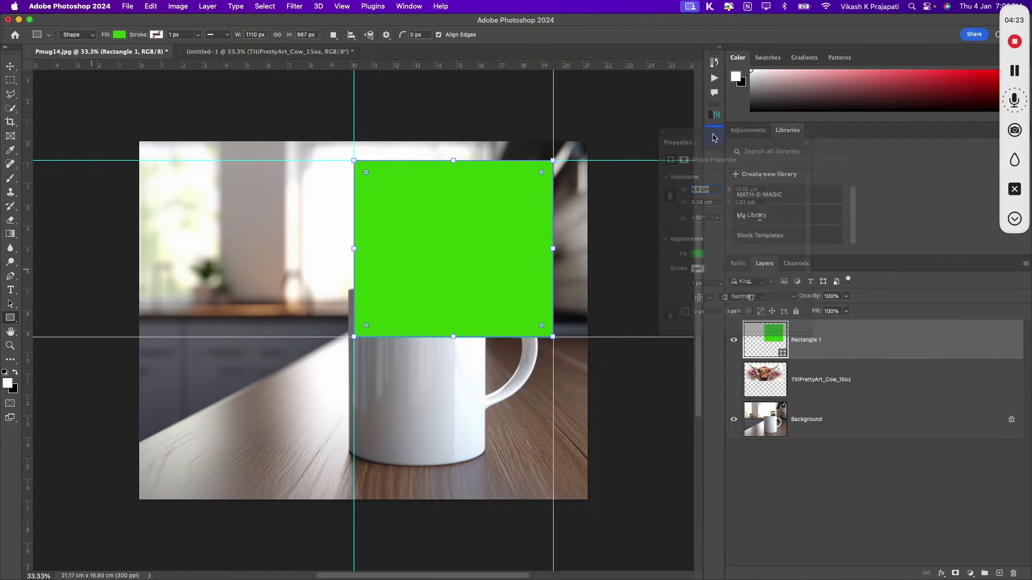
Convert Rectangle 1 to a smart object and move it down onto the mug
right_click(823, 342)
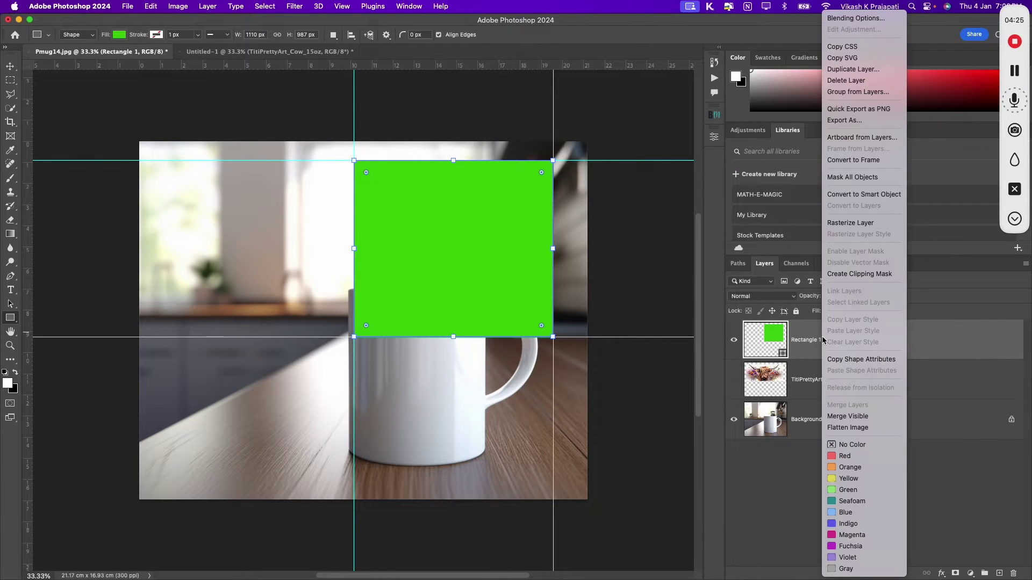
click(877, 195)
key(v)
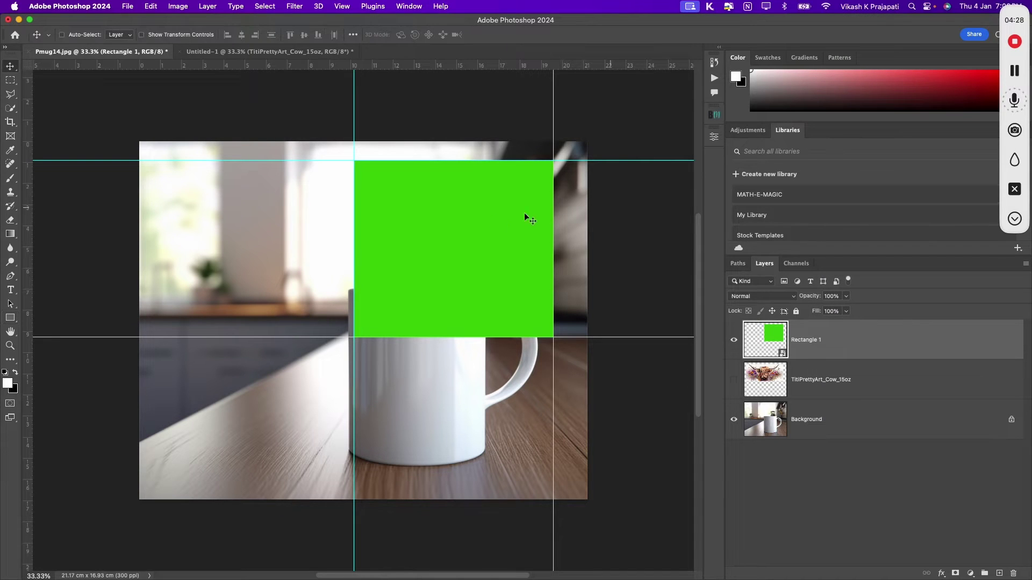
drag(462, 243, 432, 370)
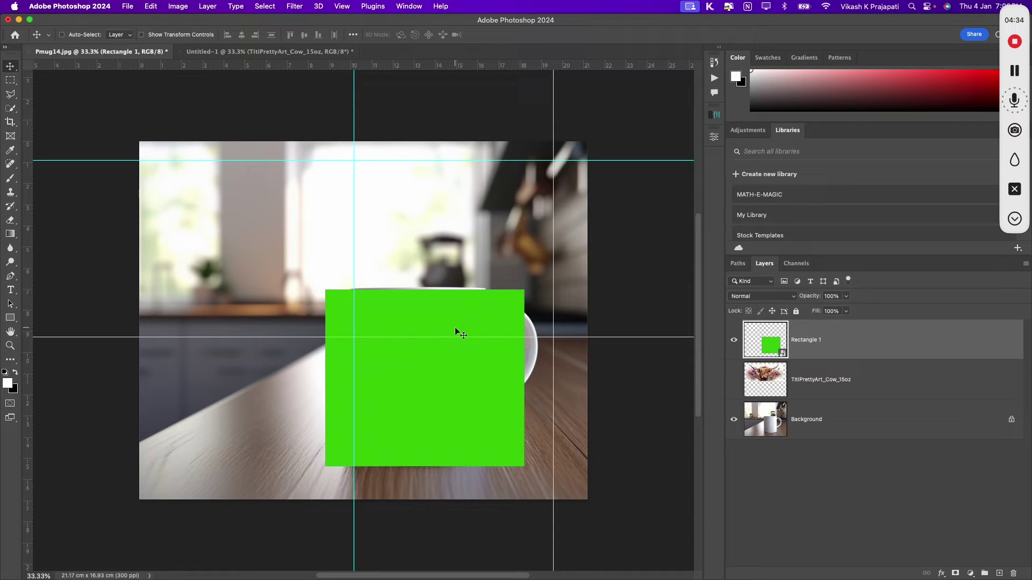
Lower Rectangle 1's opacity to 31% and apply the Cylinder warp preset
drag(816, 299, 781, 301)
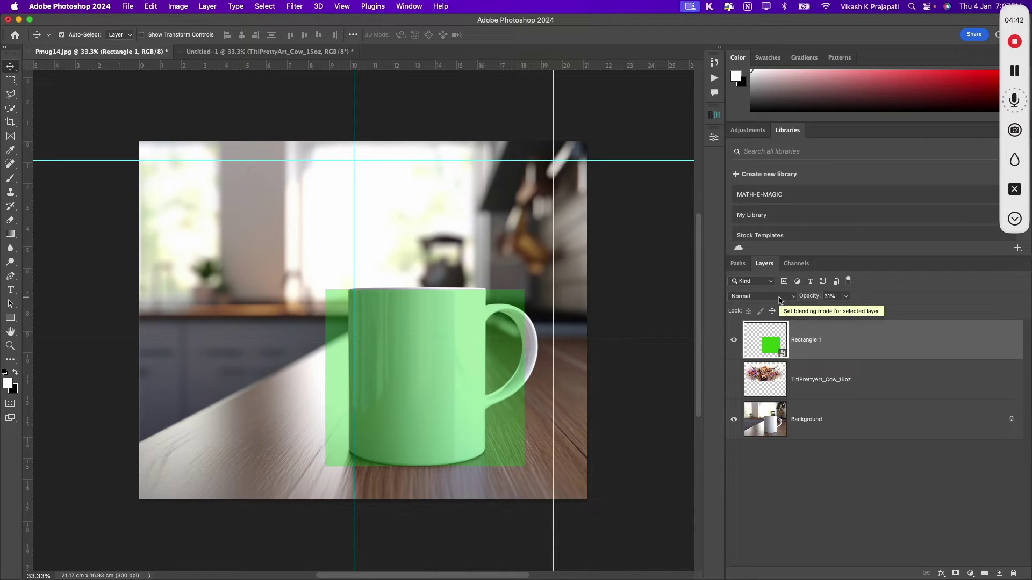
key(super+t)
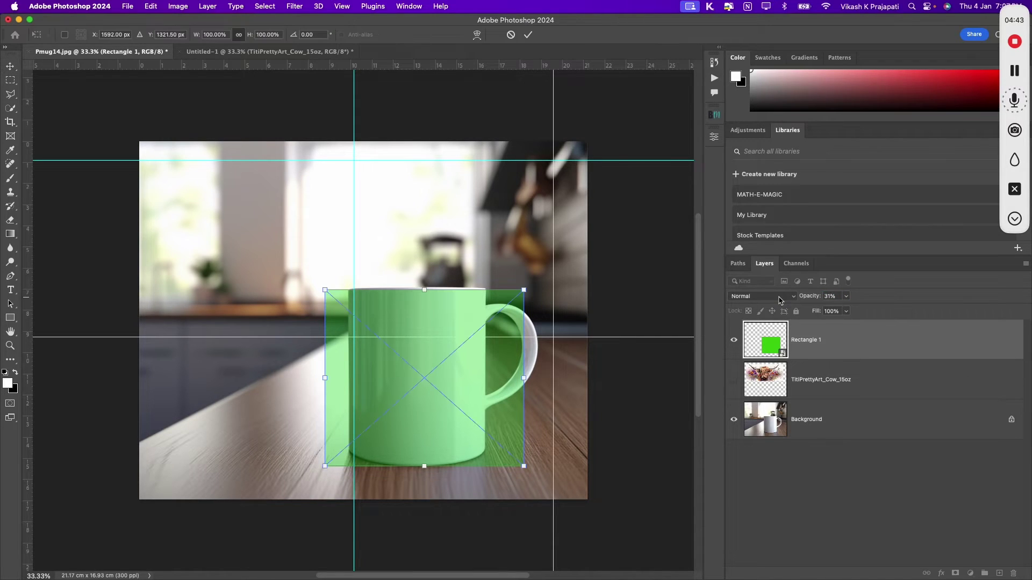
click(477, 35)
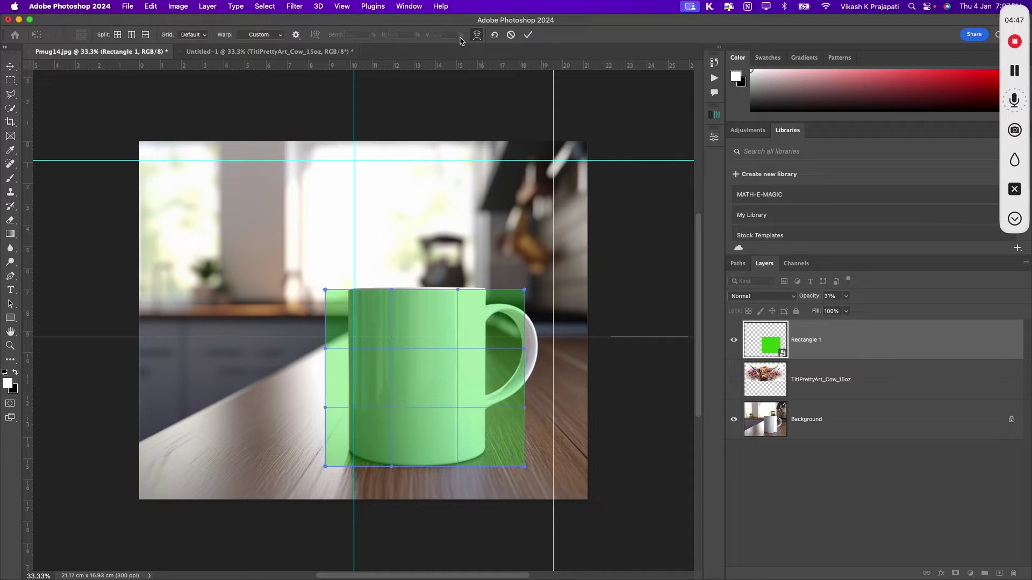
click(268, 35)
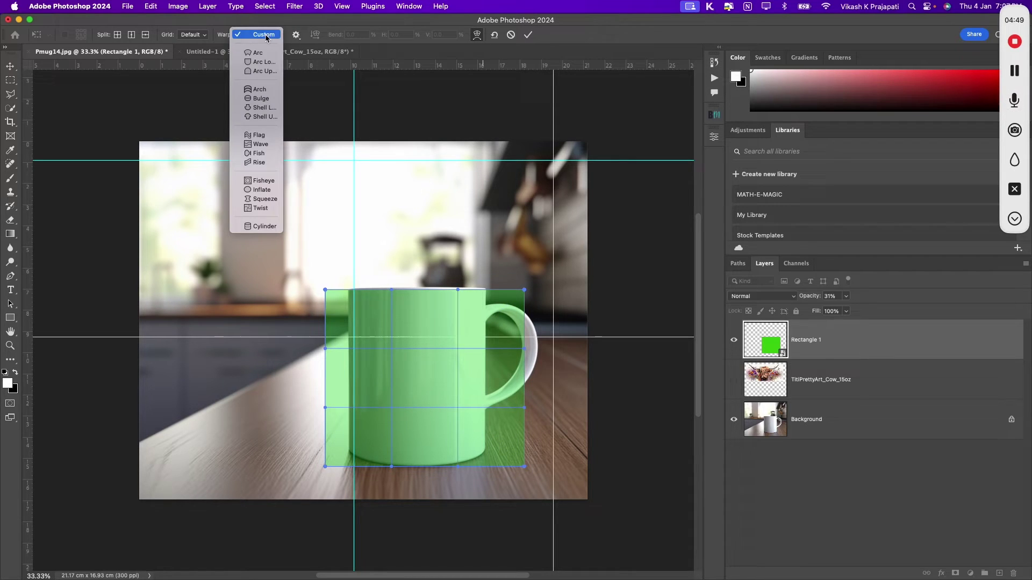
click(264, 226)
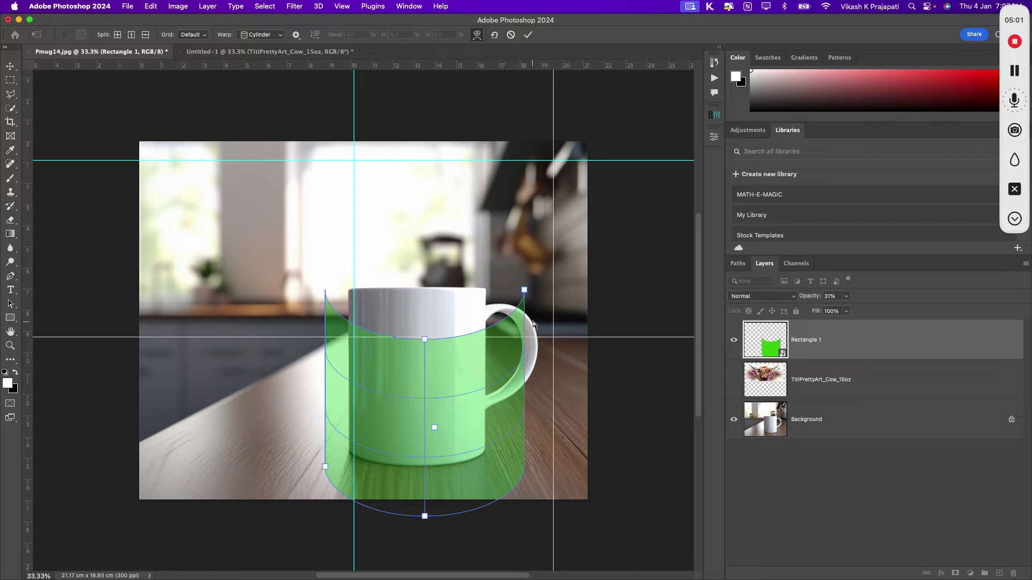
Adjust the cylinder warp handles to fit the mug's width and rim, then commit
scroll(469, 330, up, 5)
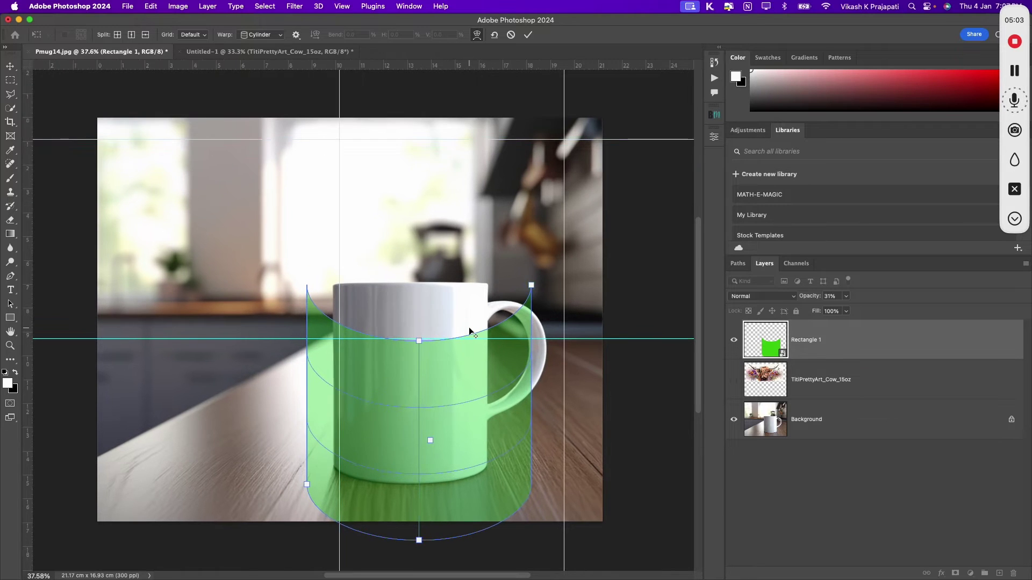
scroll(469, 329, up, 3)
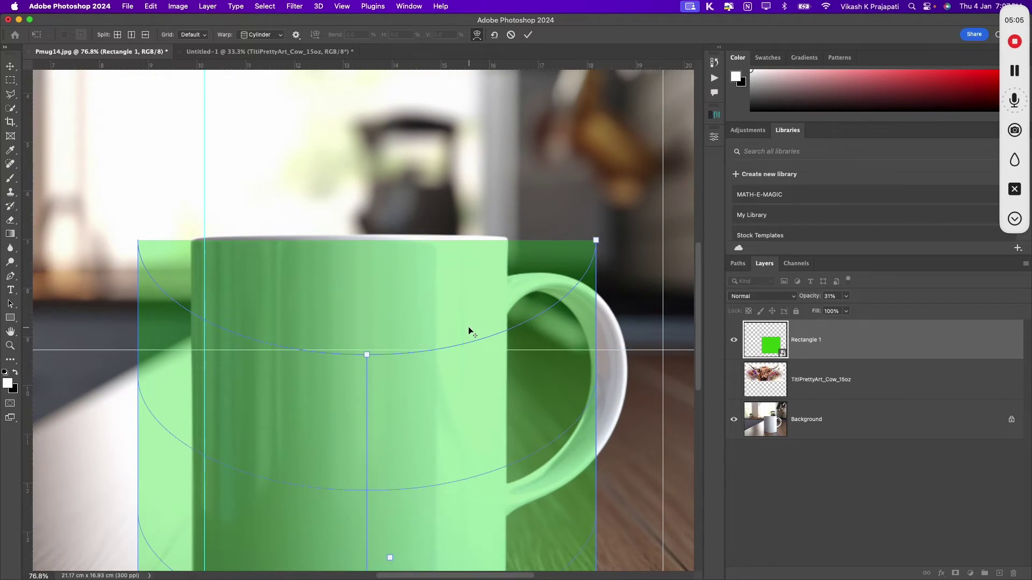
drag(616, 228, 514, 225)
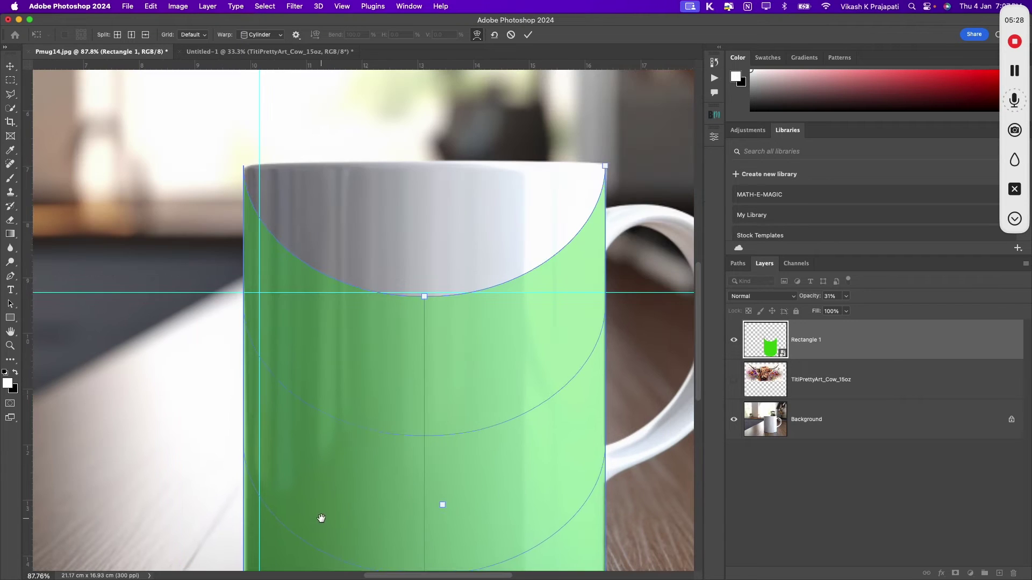
drag(424, 297, 421, 194)
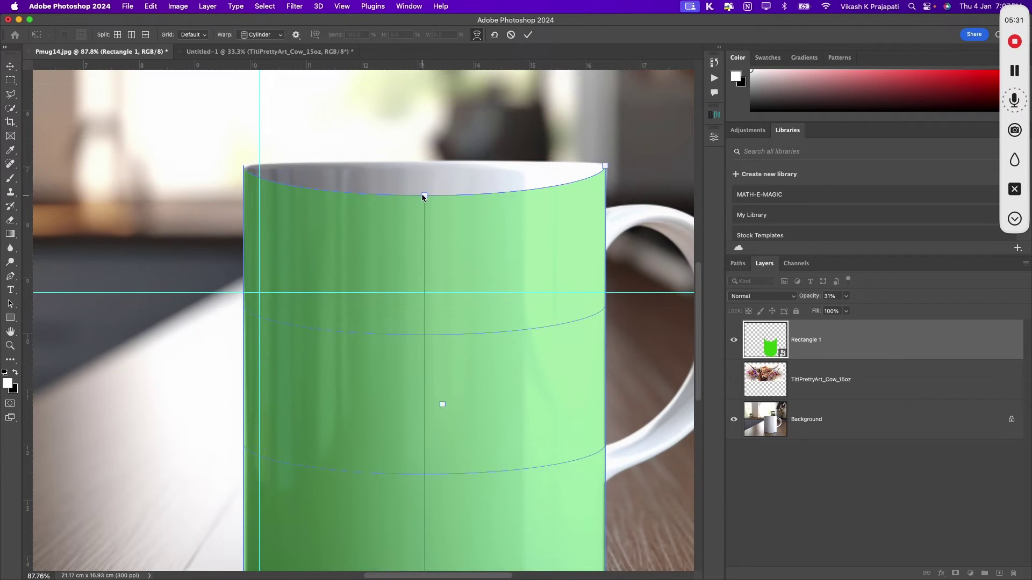
drag(583, 122, 584, 121)
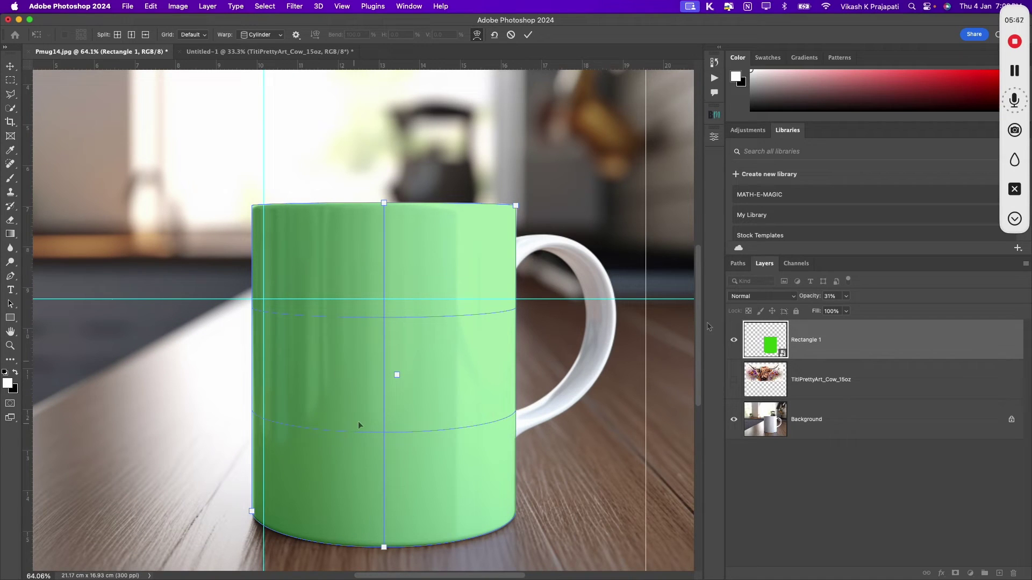
click(533, 39)
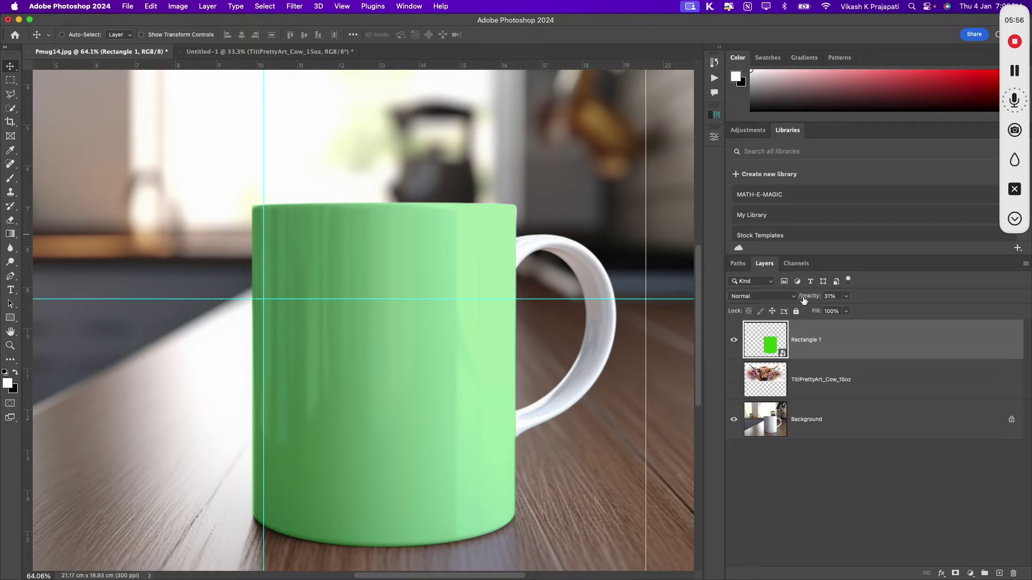
Set Rectangle 1 to 100% opacity with Multiply blending and delete the cow artwork layer
drag(804, 295, 1005, 315)
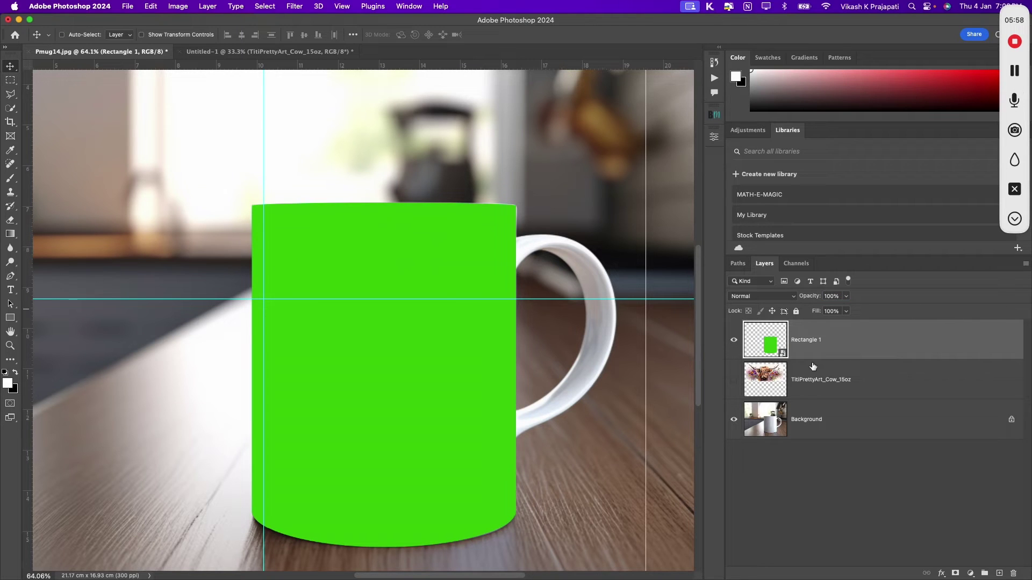
click(772, 299)
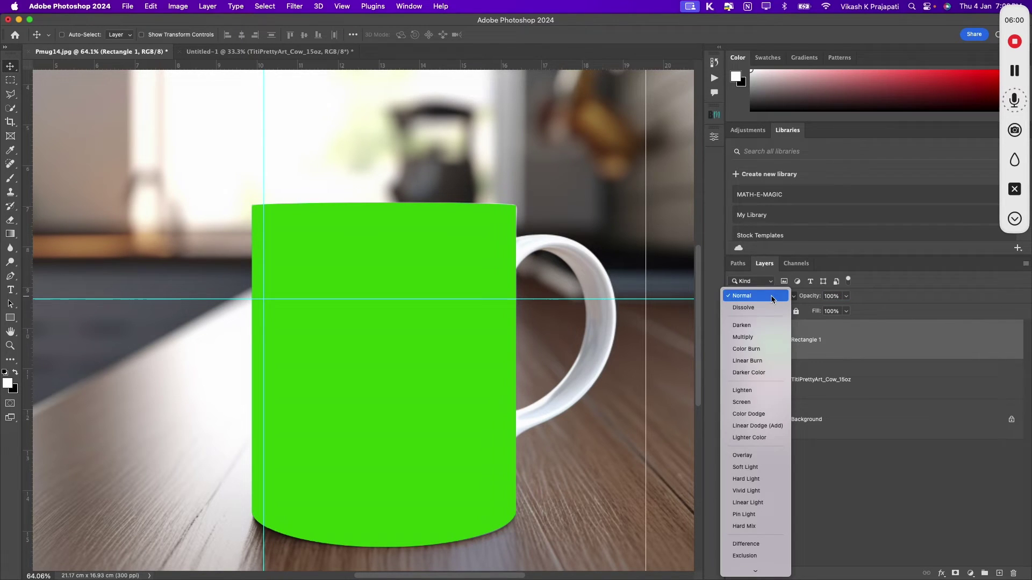
click(768, 336)
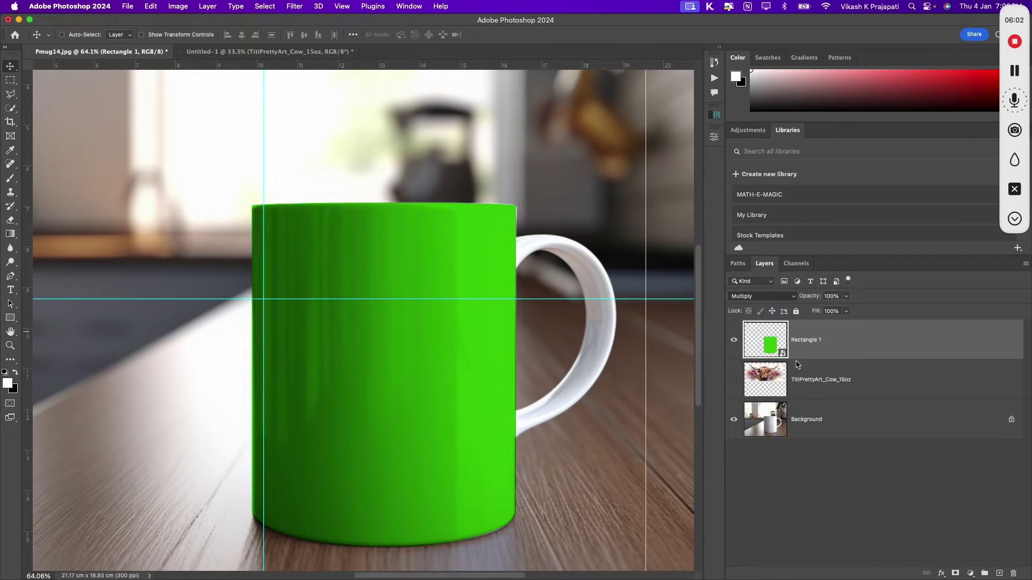
click(822, 371)
key(BackSpace)
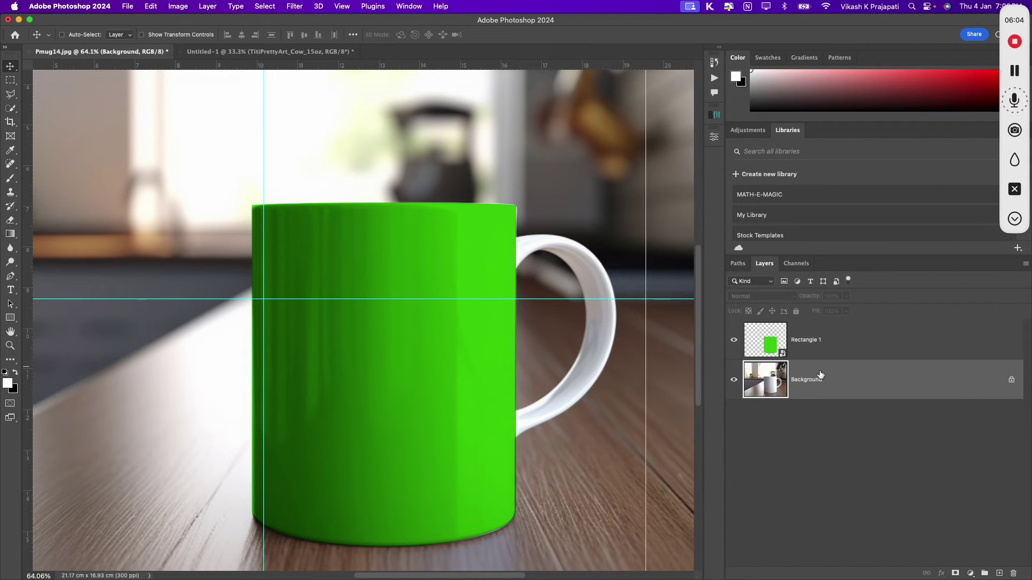
click(819, 353)
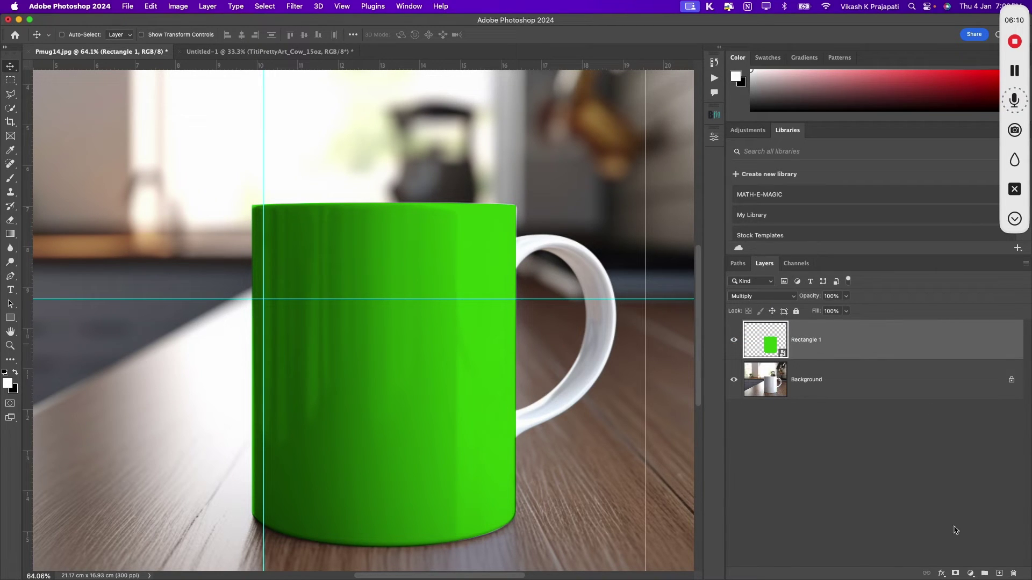
scroll(217, 409, down, 5)
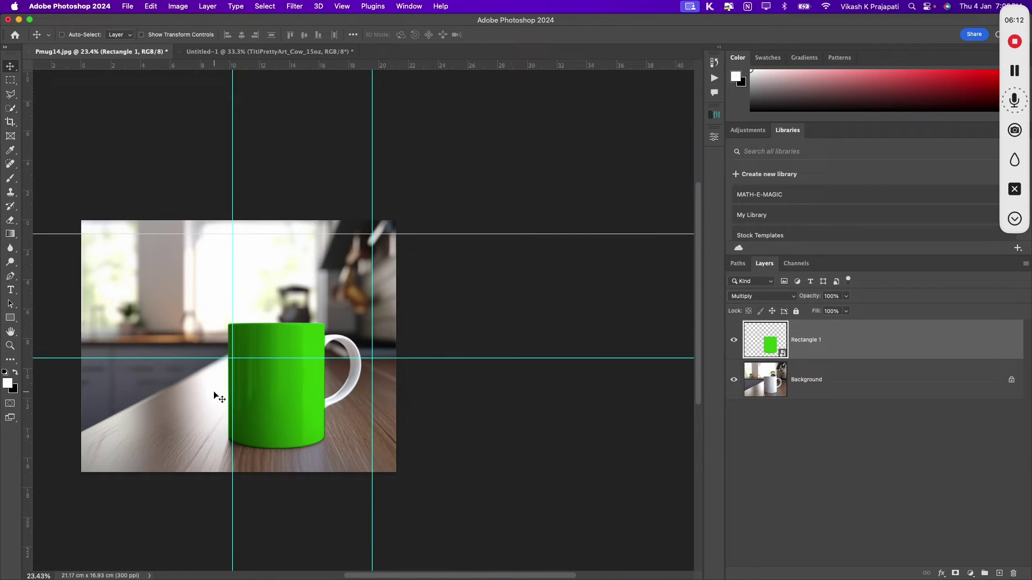
drag(215, 396, 459, 397)
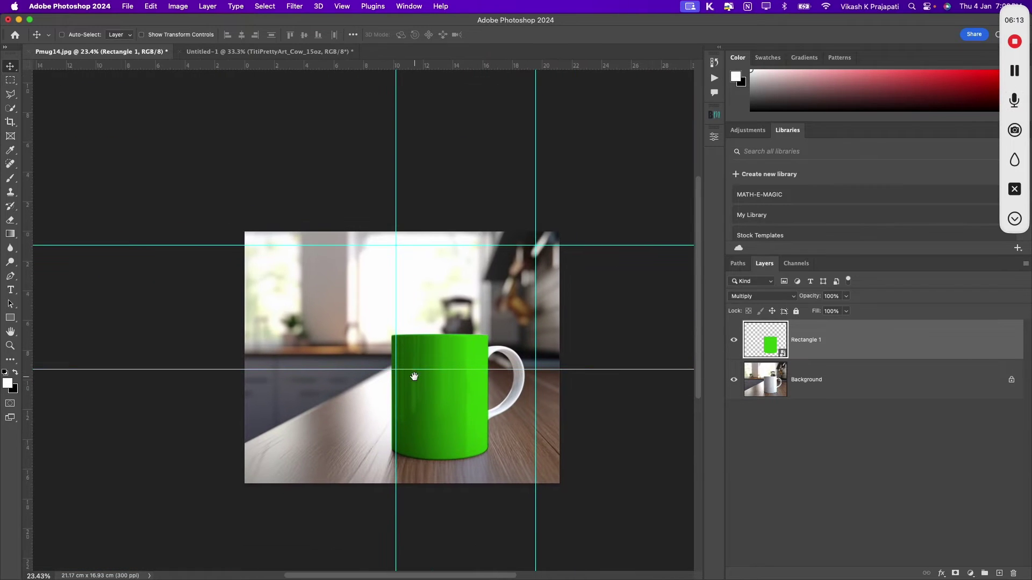
Add an Auto Curves adjustment and clip it to Rectangle 1
click(970, 574)
click(970, 466)
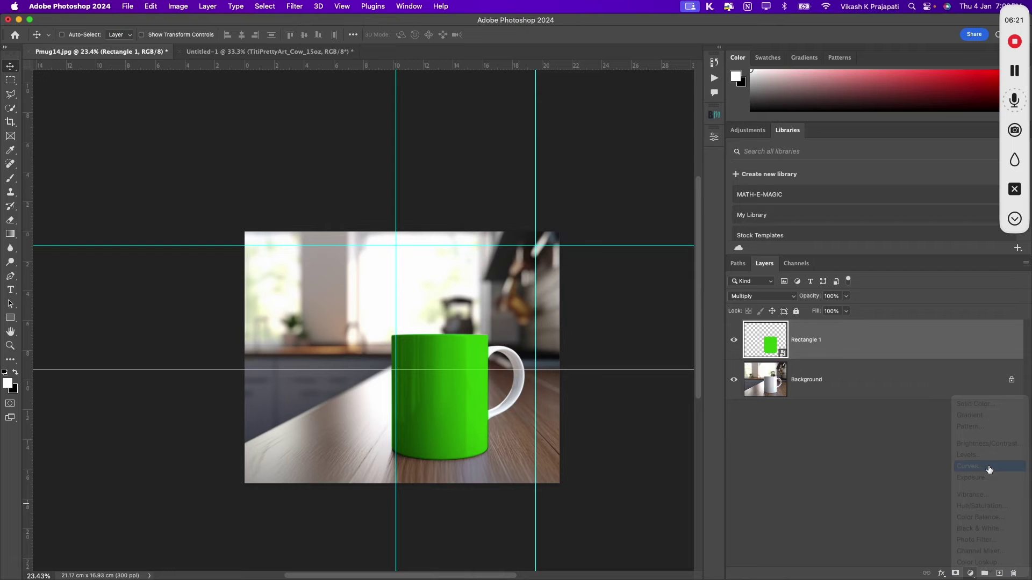
click(678, 183)
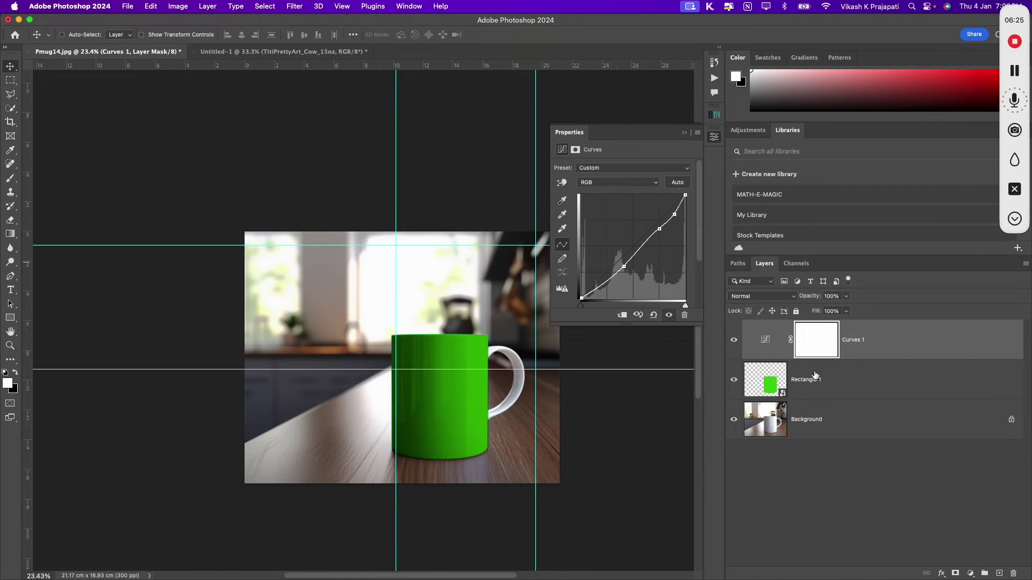
right_click(886, 352)
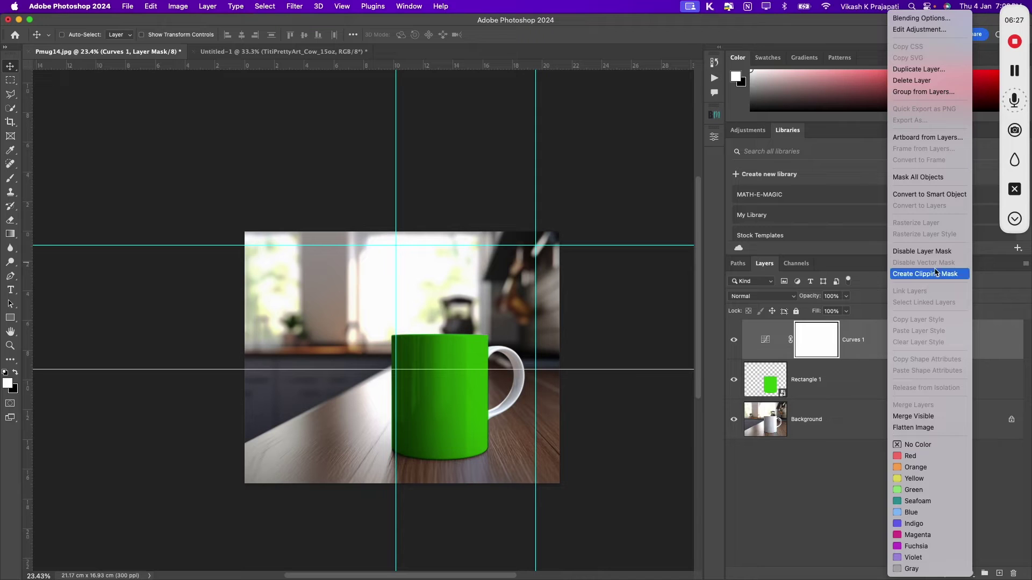
click(936, 274)
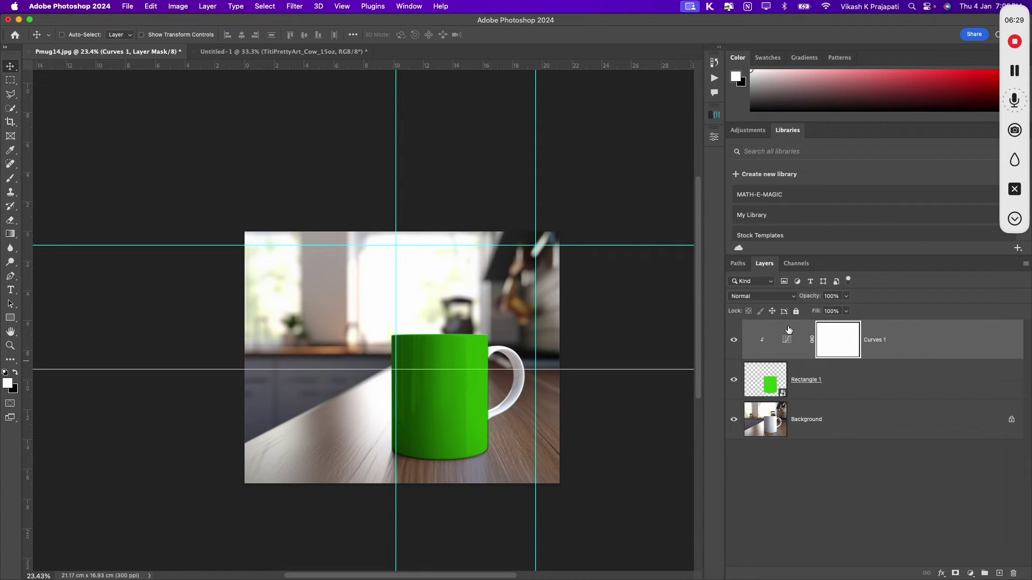
double_click(787, 338)
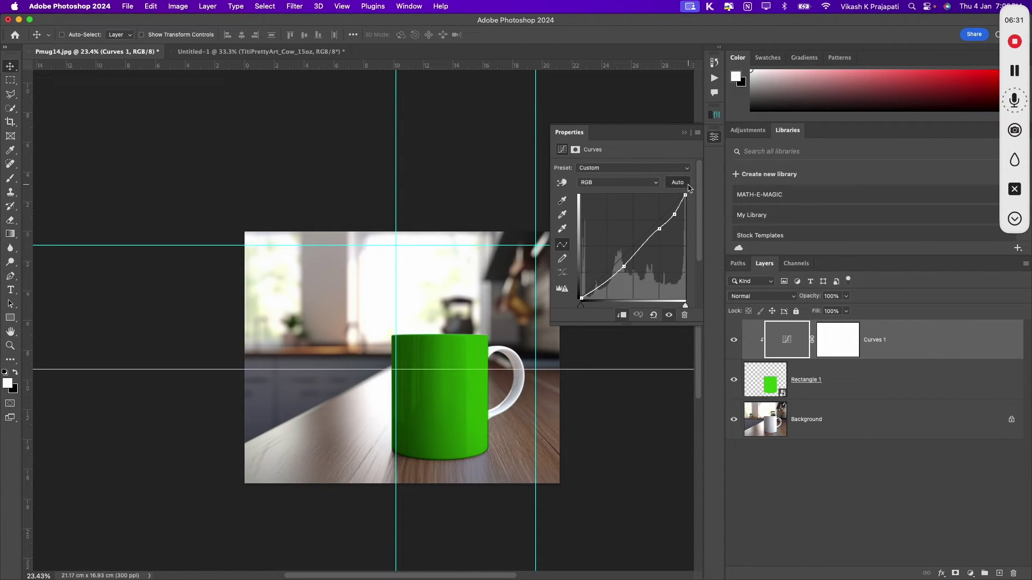
click(714, 137)
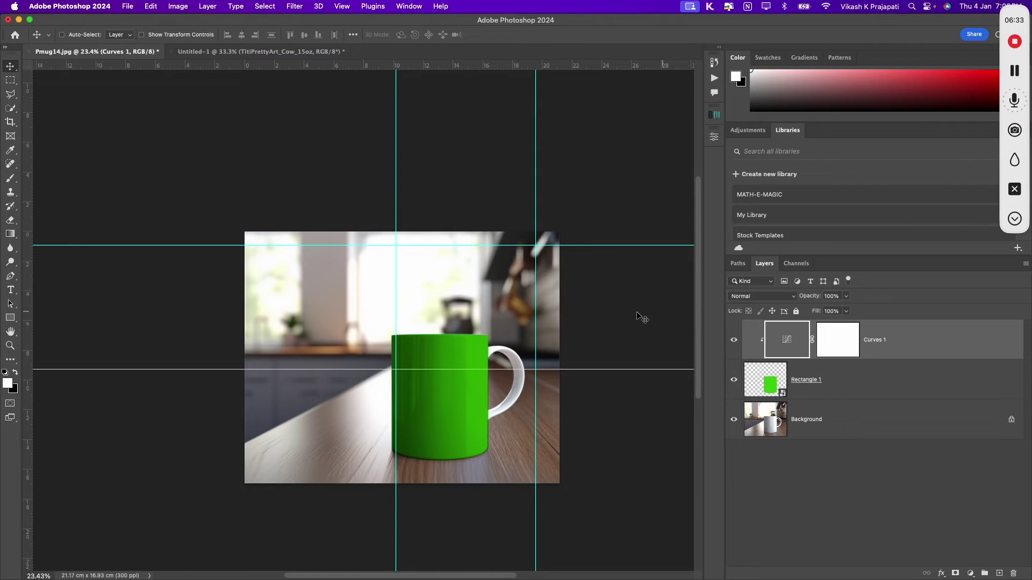
scroll(347, 337, up, 5)
scroll(347, 337, down, 4)
scroll(372, 279, up, 3)
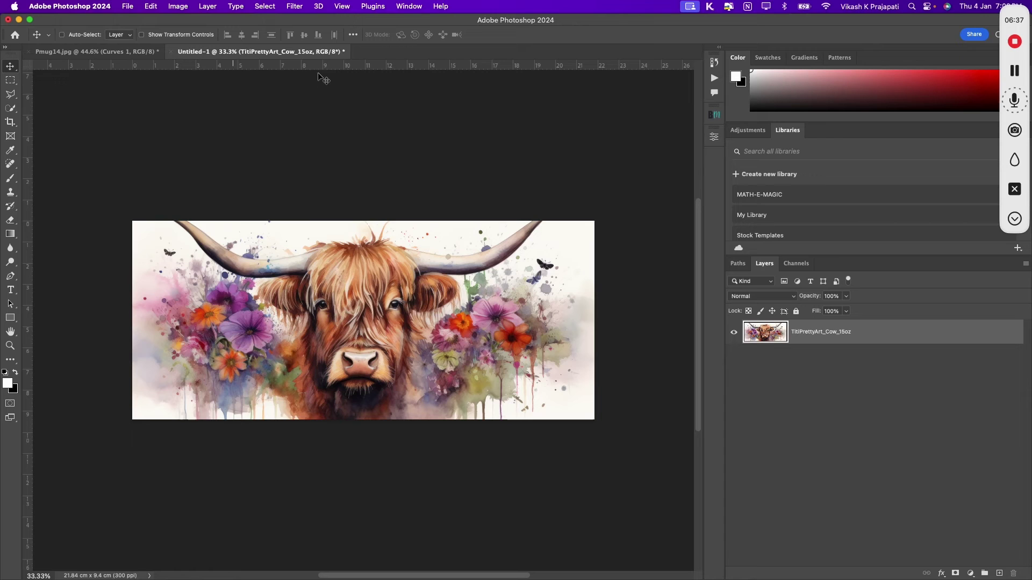
Close the Untitled-1 cow artwork document without saving
click(317, 51)
click(171, 52)
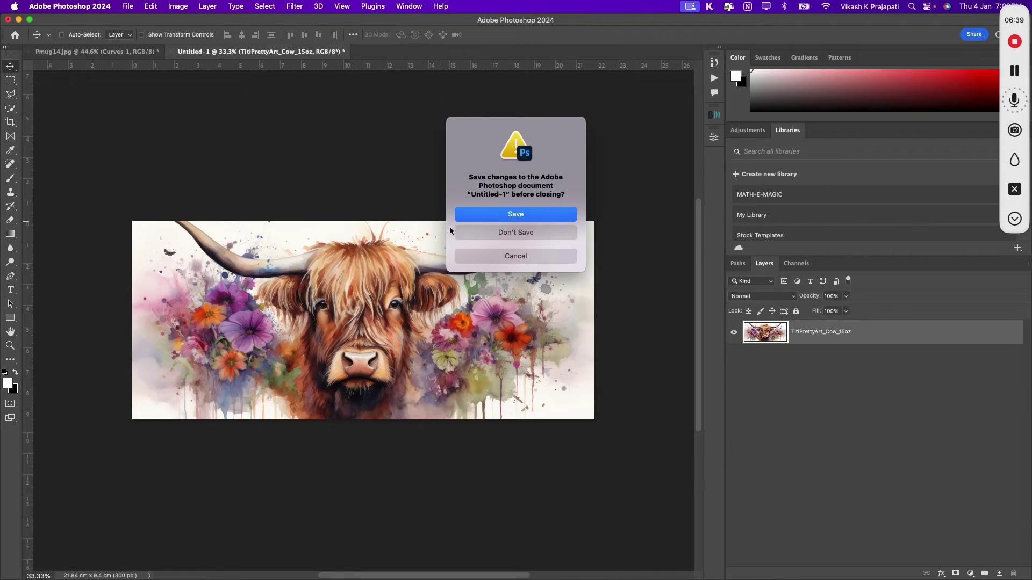
click(479, 235)
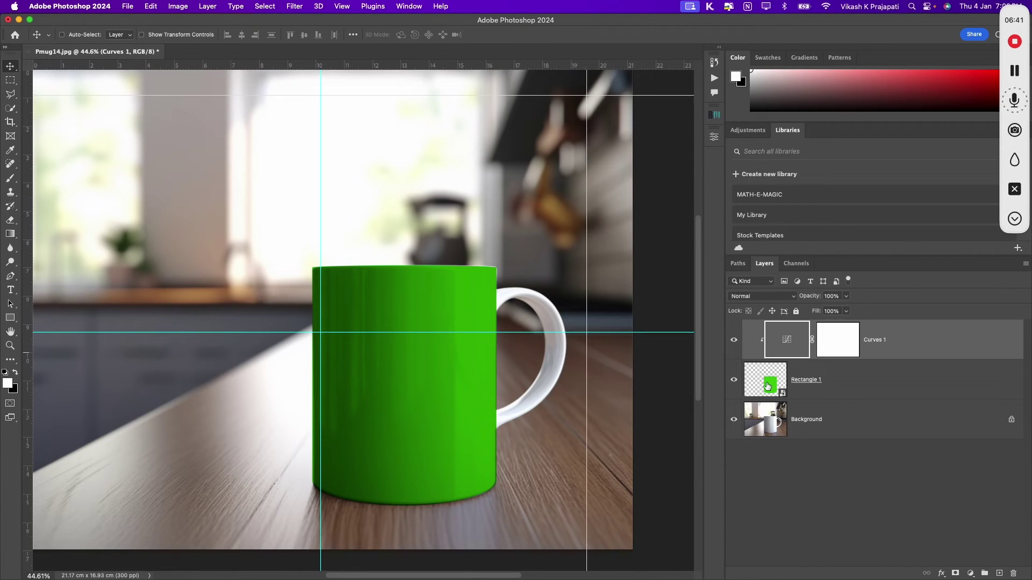
Open the Rectangle 1 smart object's contents for editing
click(799, 389)
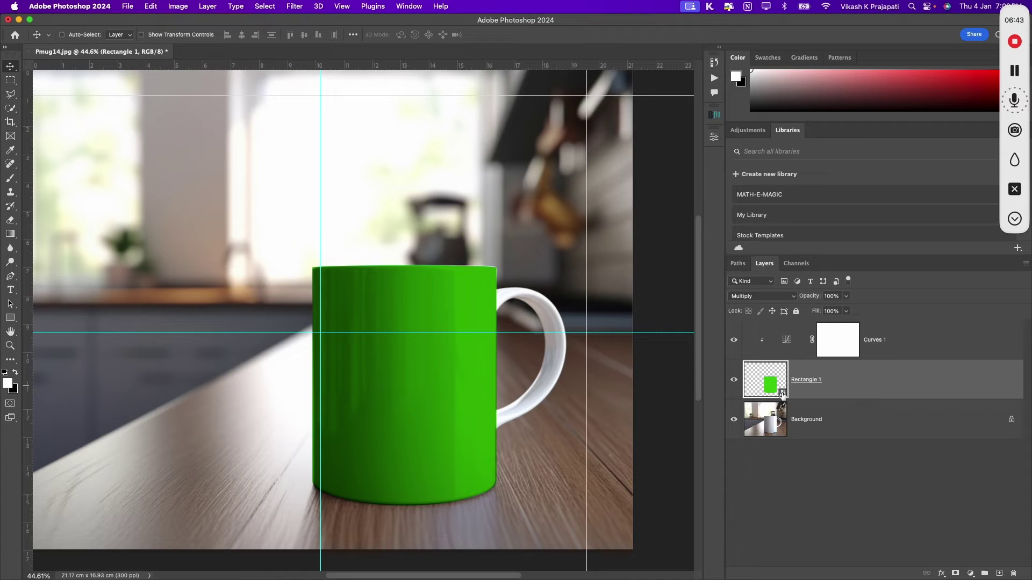
double_click(782, 391)
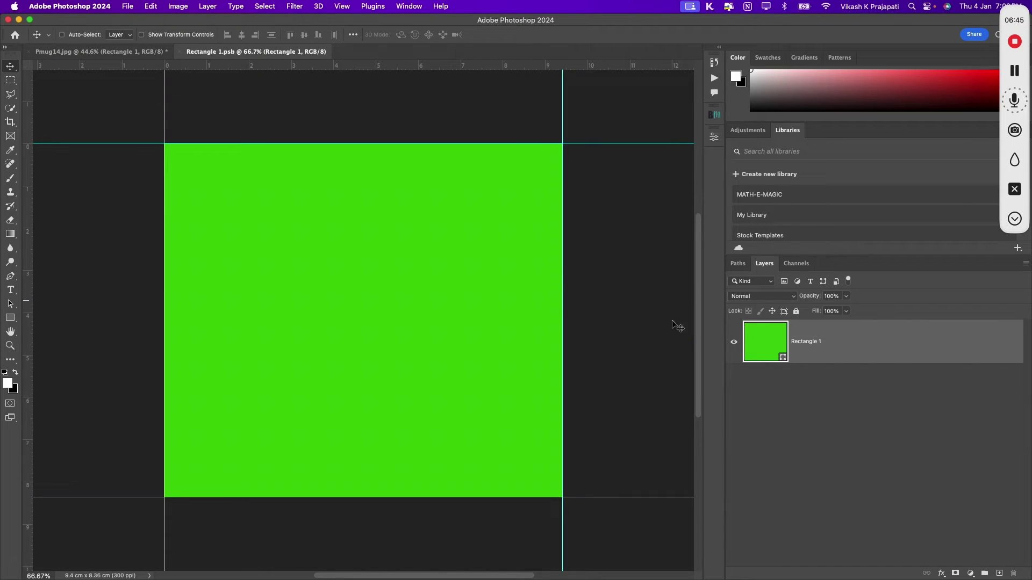
scroll(369, 208, down, 2)
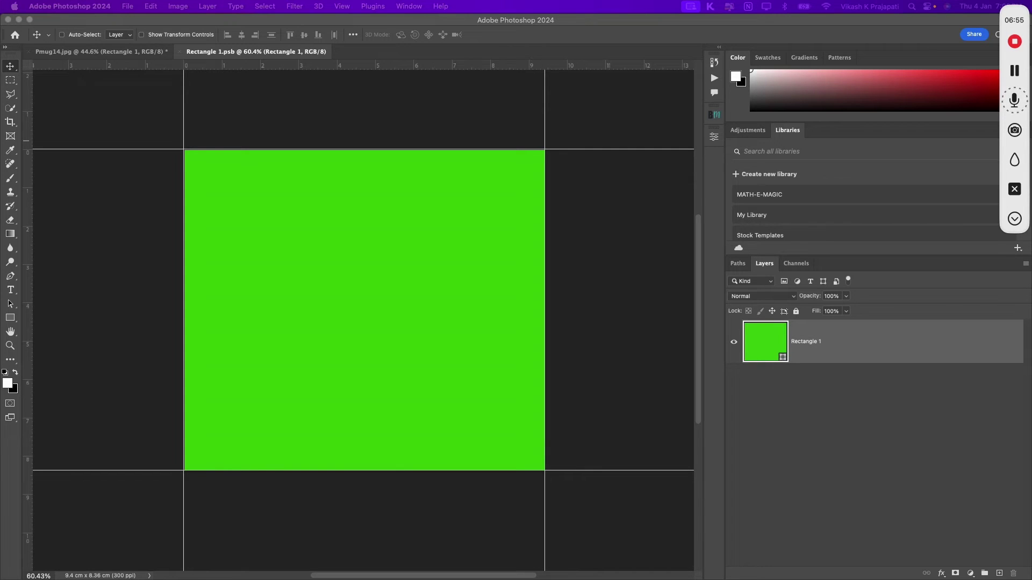
Place the cow artwork in Rectangle 1.psb and scale it to fill the canvas height
drag(363, 272, 364, 272)
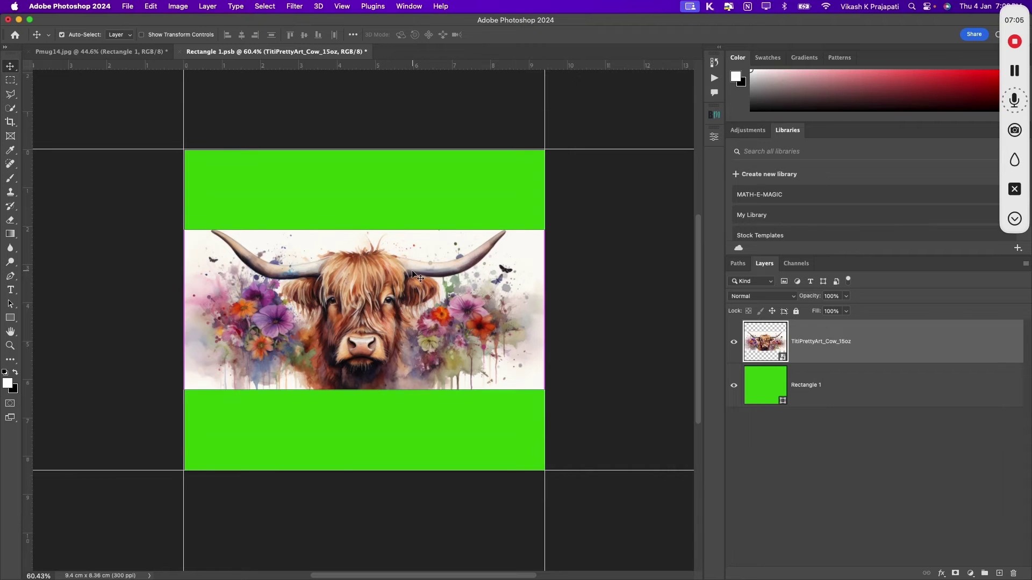
key(ctrl+t)
drag(545, 231, 570, 161)
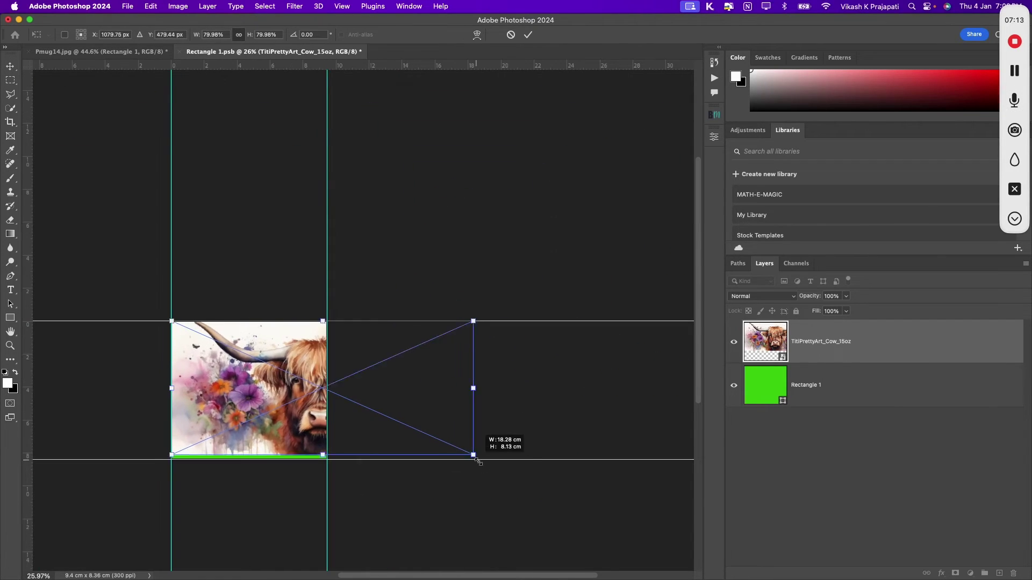
drag(477, 460, 483, 458)
key(Return)
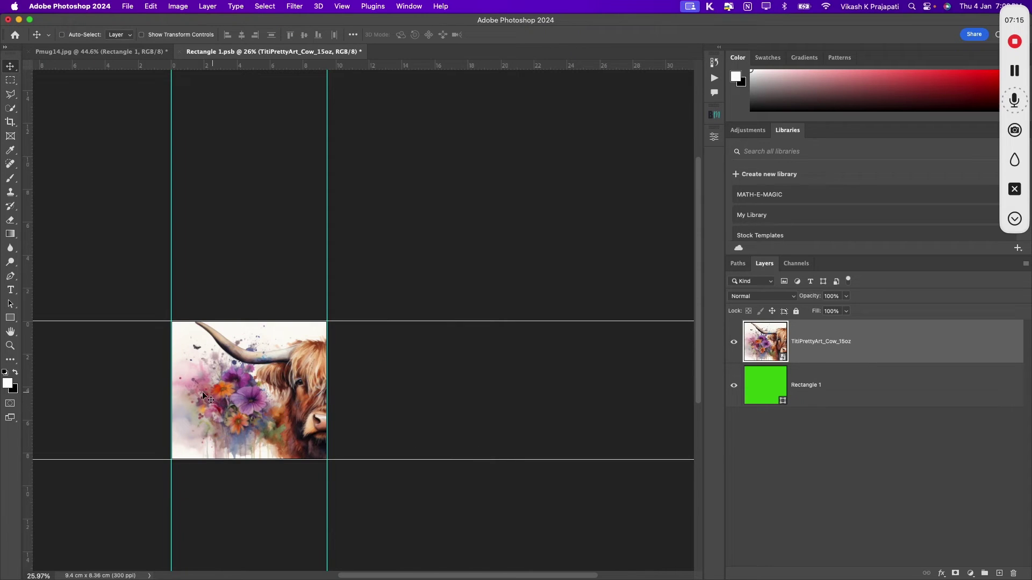
Slide the cow artwork so its face is centred, then save the smart object
scroll(143, 382, up, 3)
scroll(261, 402, down, 2)
scroll(289, 327, down, 3)
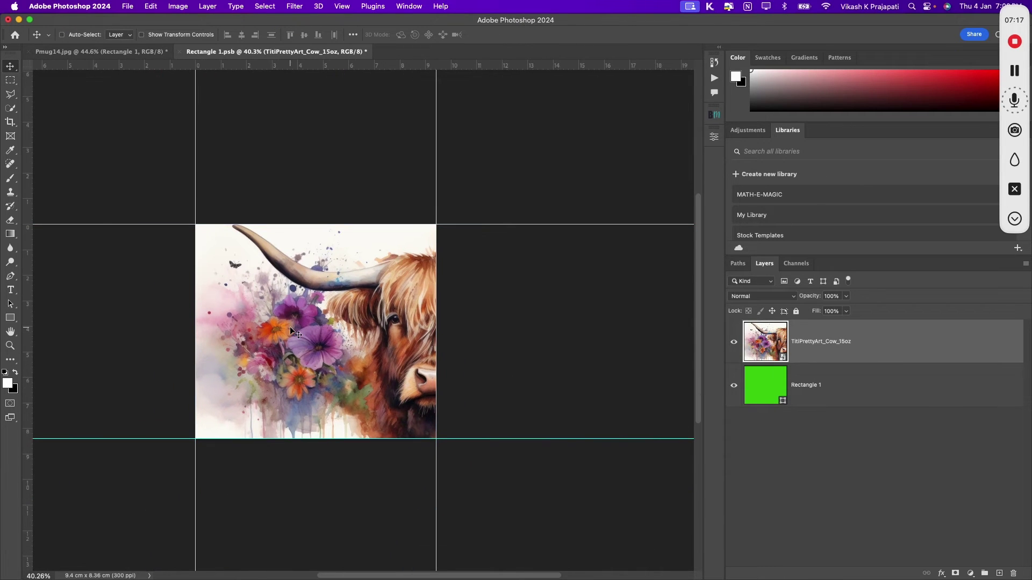
drag(299, 327, 229, 325)
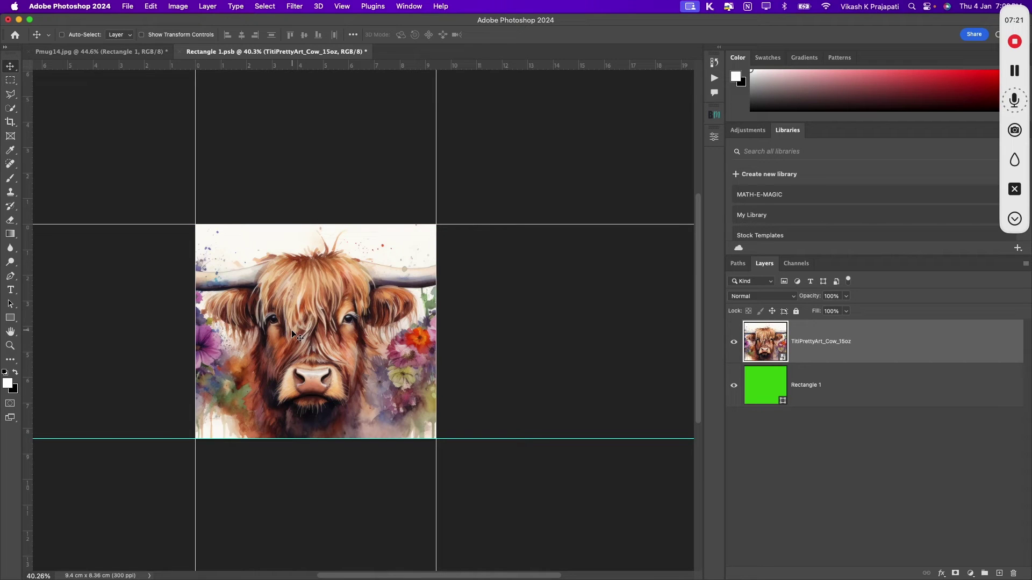
key(ctrl+t)
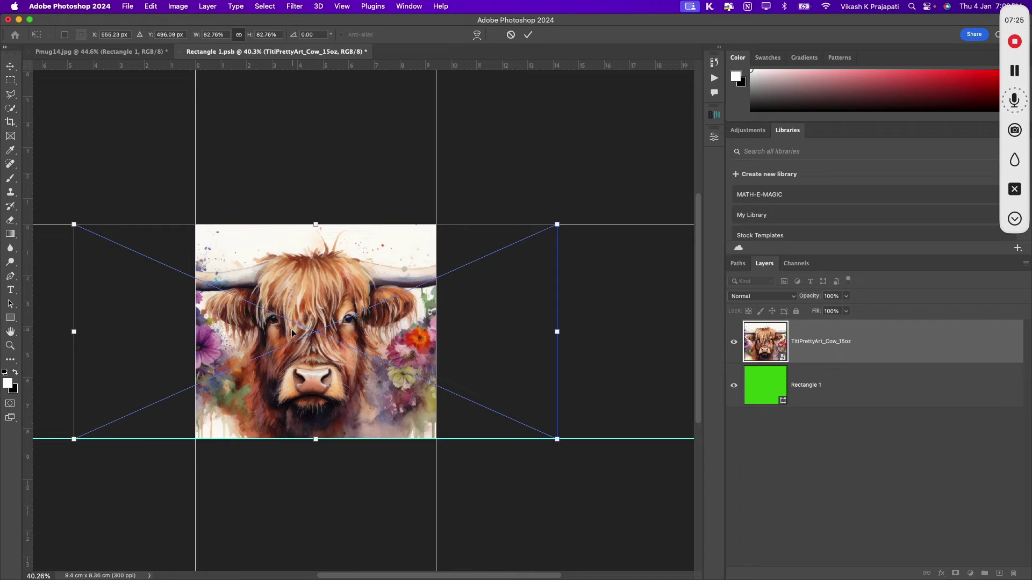
key(Return)
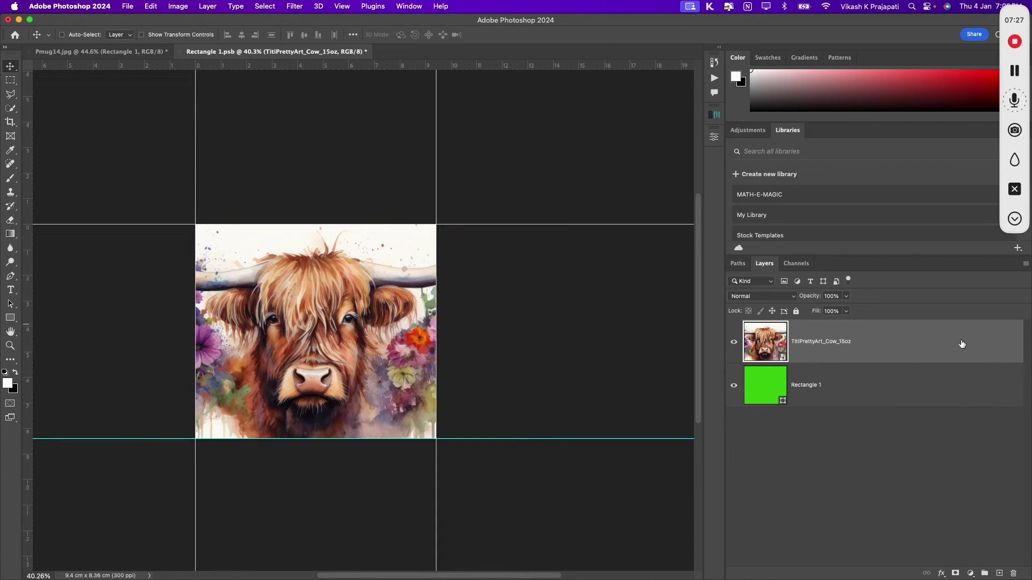
key(ctrl+s)
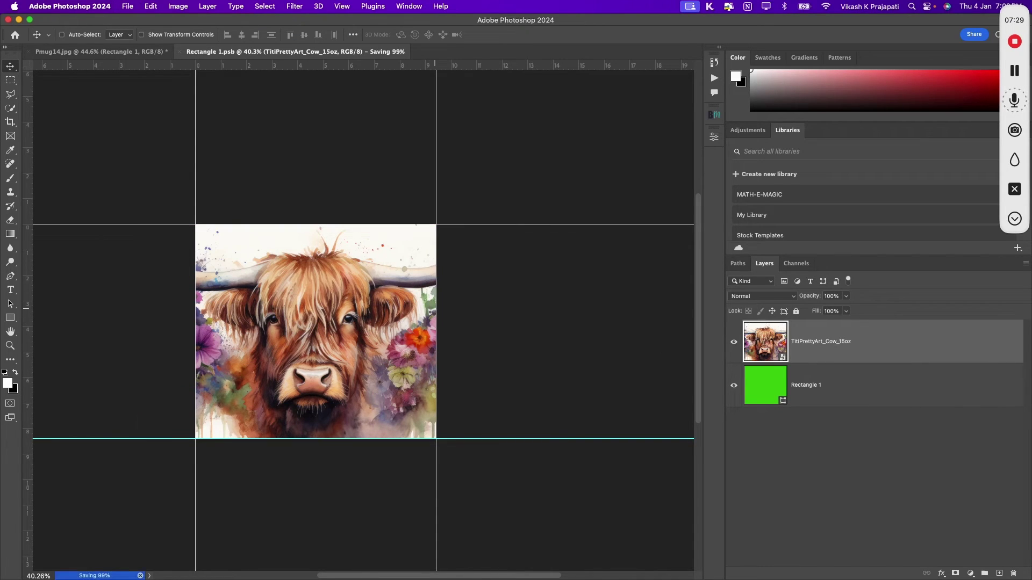
Close Rectangle 1.psb to return to the Pmug14.jpg mug mockup
key(ctrl+w)
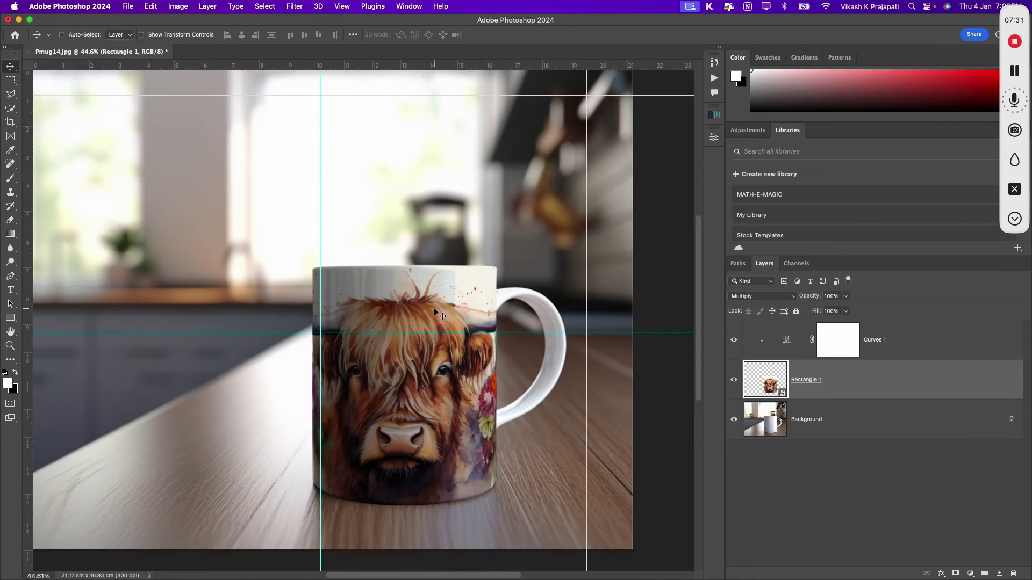
scroll(426, 357, down, 3)
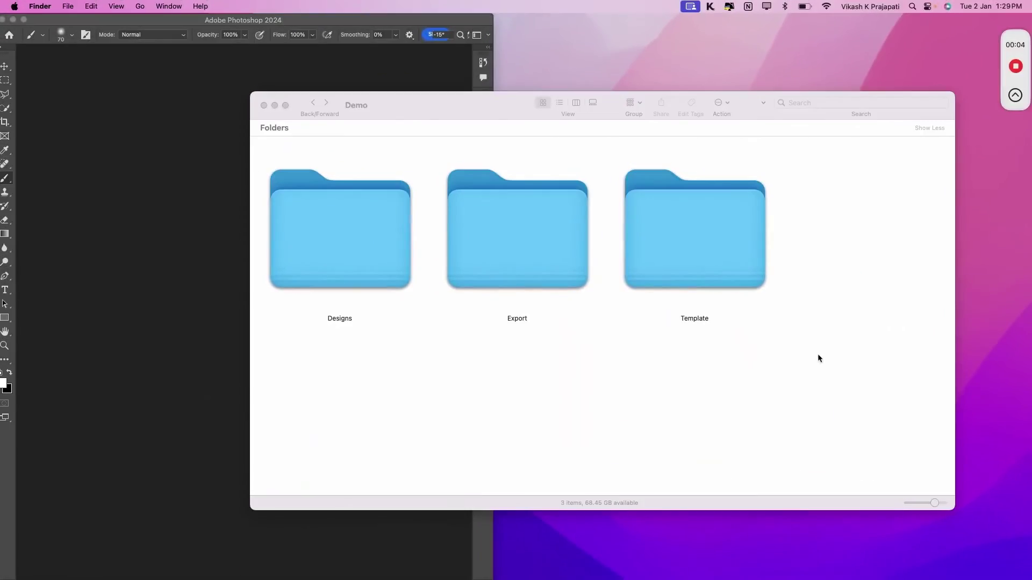
Open the Template folder and look through its contents
double_click(696, 247)
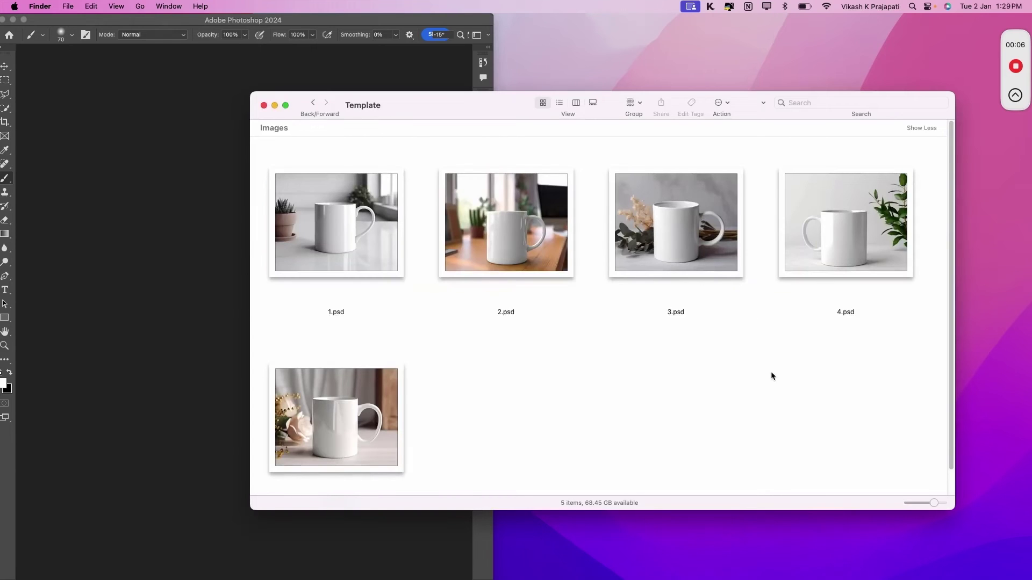
scroll(751, 384, down, 2)
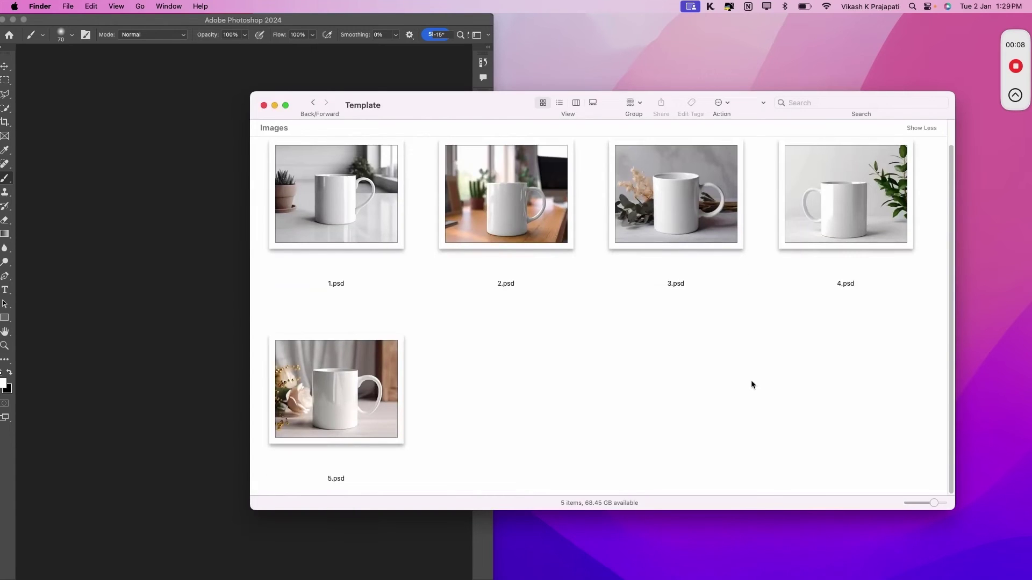
scroll(752, 381, up, 2)
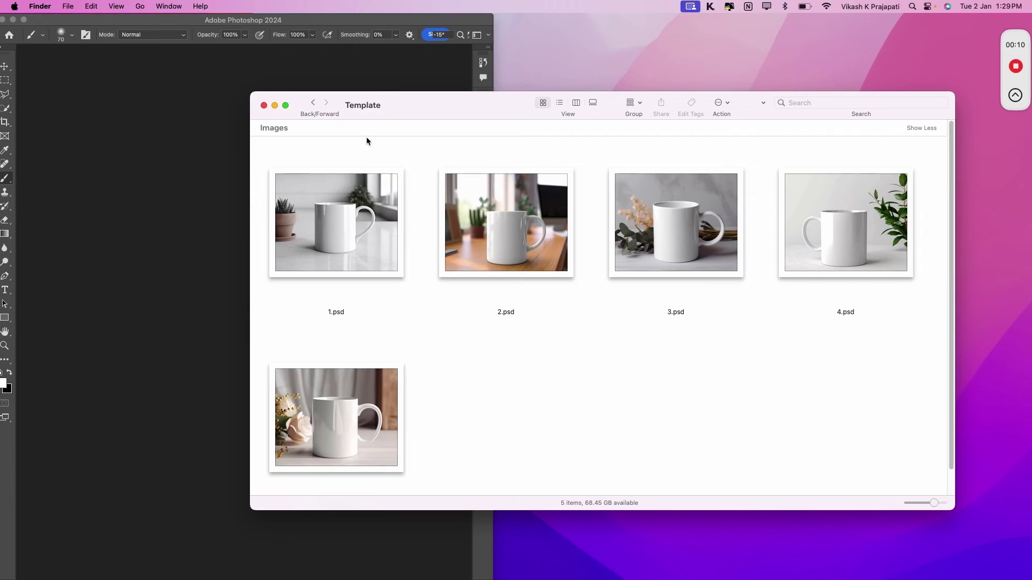
Return to the Demo folder and browse the design images in the Designs folder
click(311, 103)
double_click(371, 211)
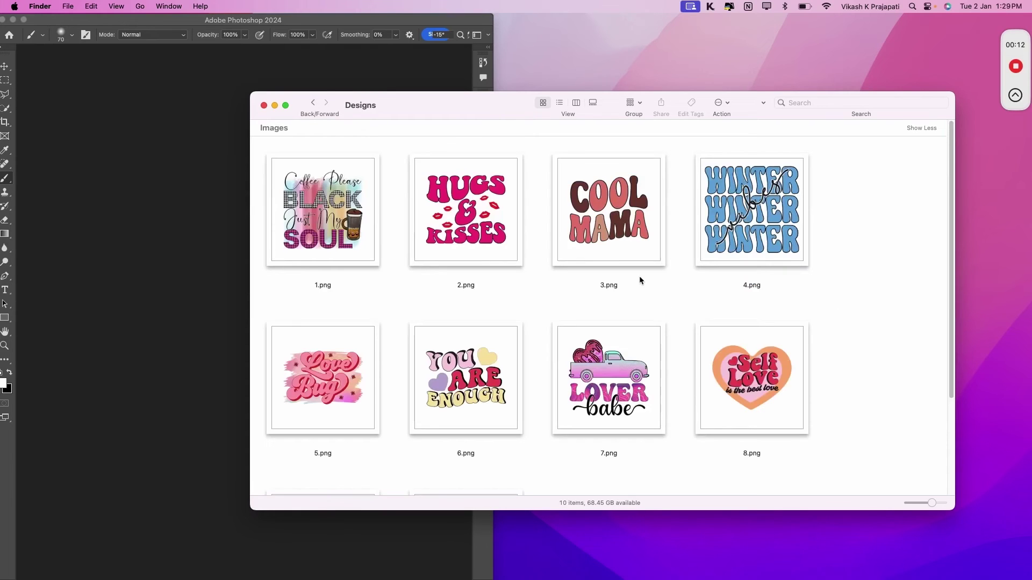
scroll(664, 294, down, 5)
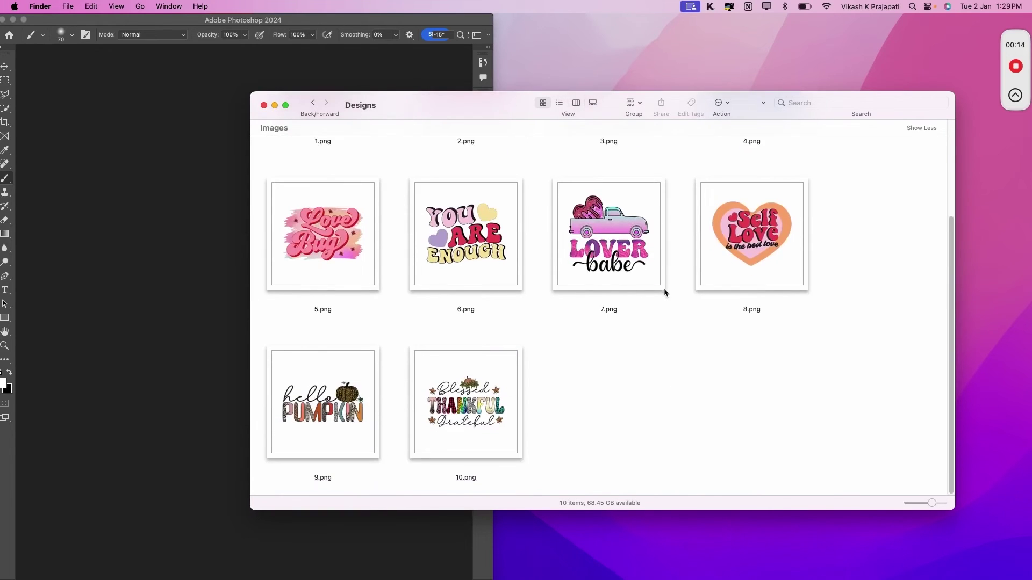
scroll(663, 321, up, 3)
scroll(663, 321, up, 3)
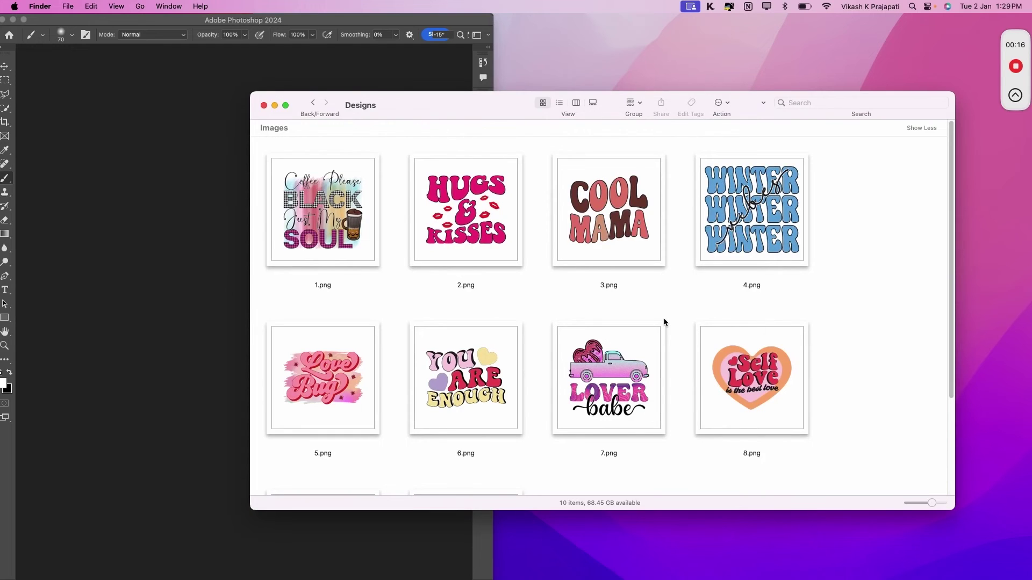
scroll(664, 321, down, 4)
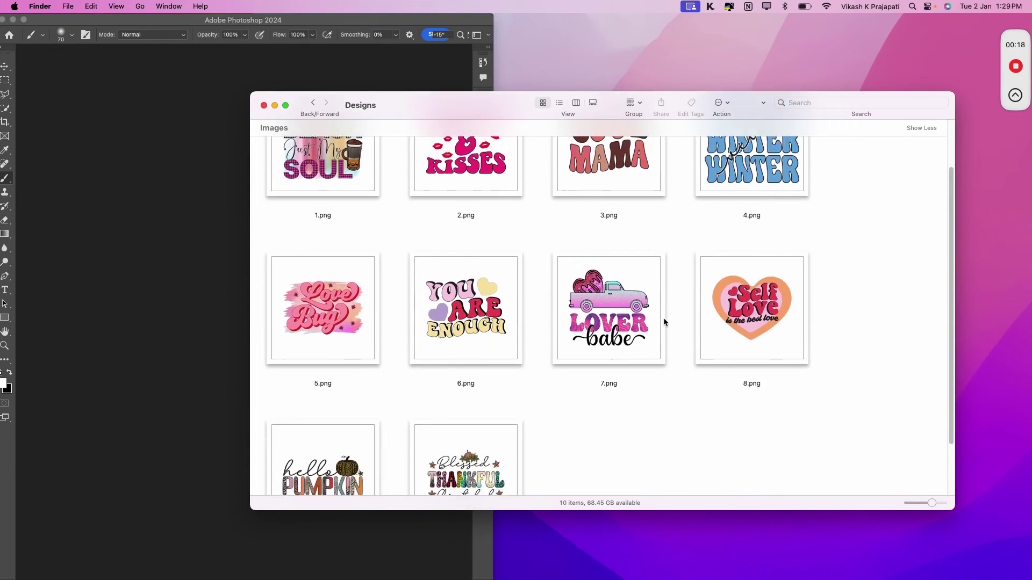
scroll(663, 322, up, 4)
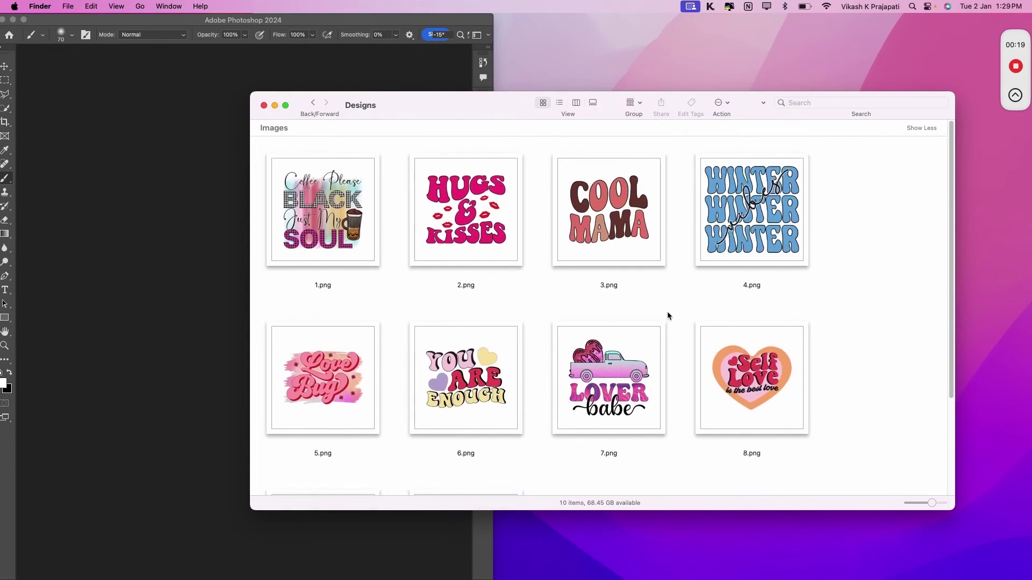
Go back to Demo, open the empty Export folder, then show the desktop
click(312, 103)
click(496, 209)
double_click(496, 208)
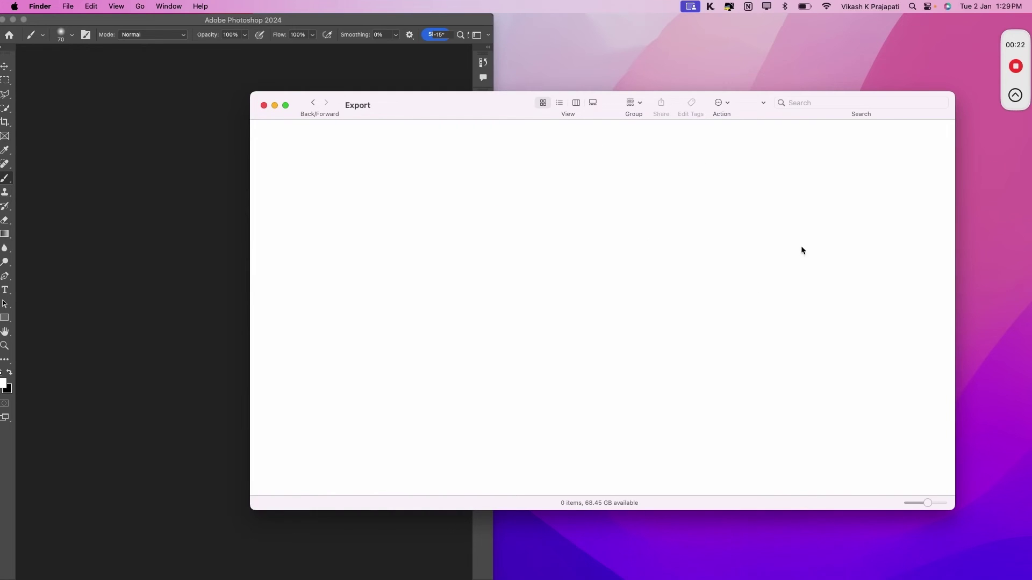
click(545, 69)
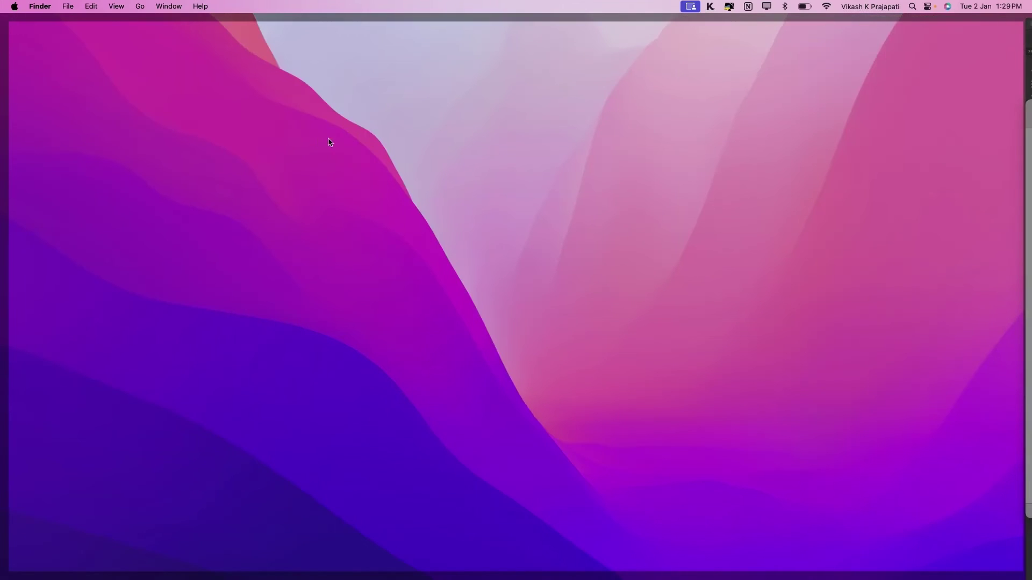
Bring Photoshop forward and reposition the Bulk Mockup panel
click(376, 188)
click(48, 159)
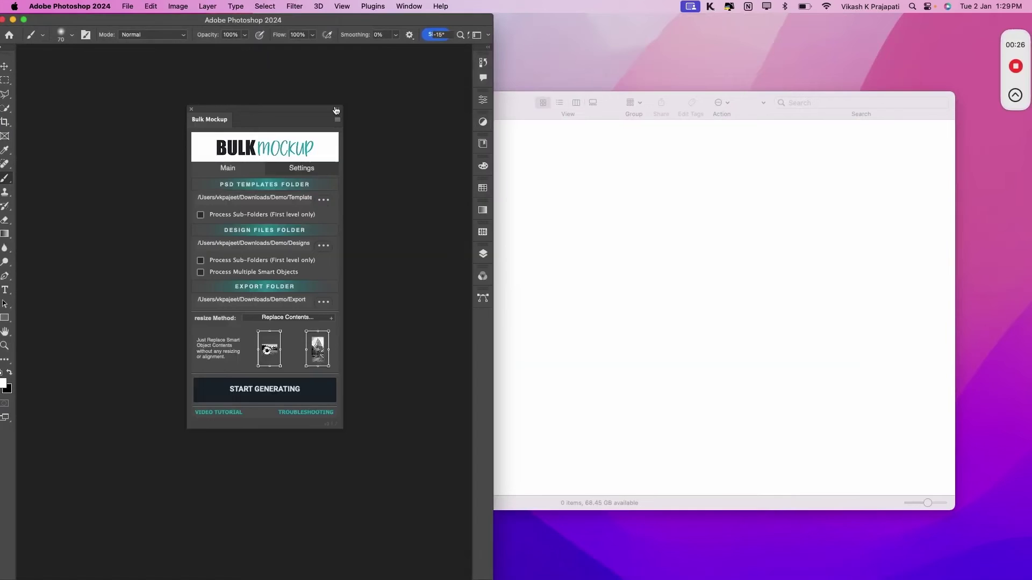
drag(310, 100, 356, 99)
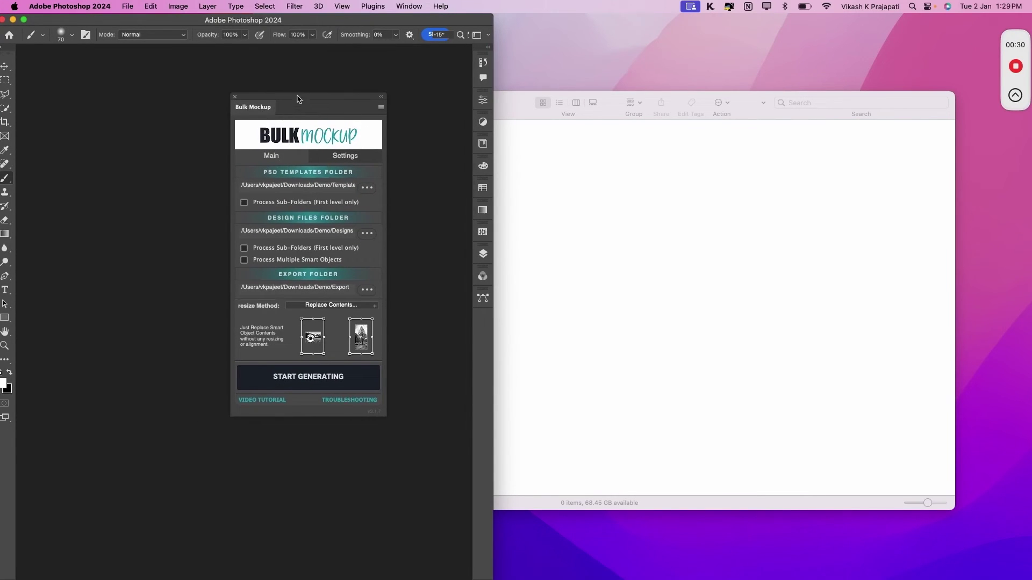
drag(297, 99, 323, 126)
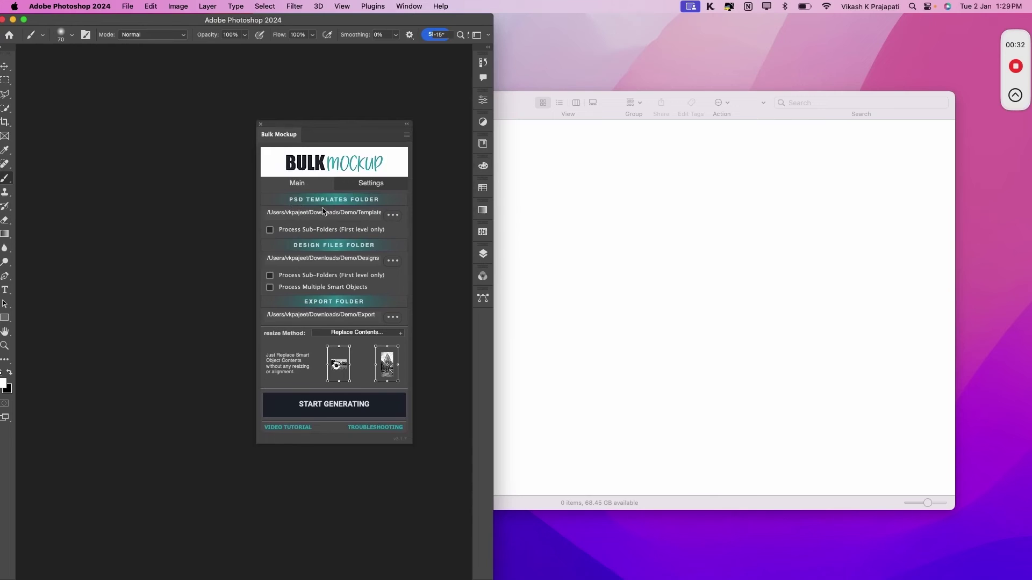
Set the PSD Templates folder to Template and Design Files folder to Designs
click(393, 215)
click(831, 464)
click(389, 261)
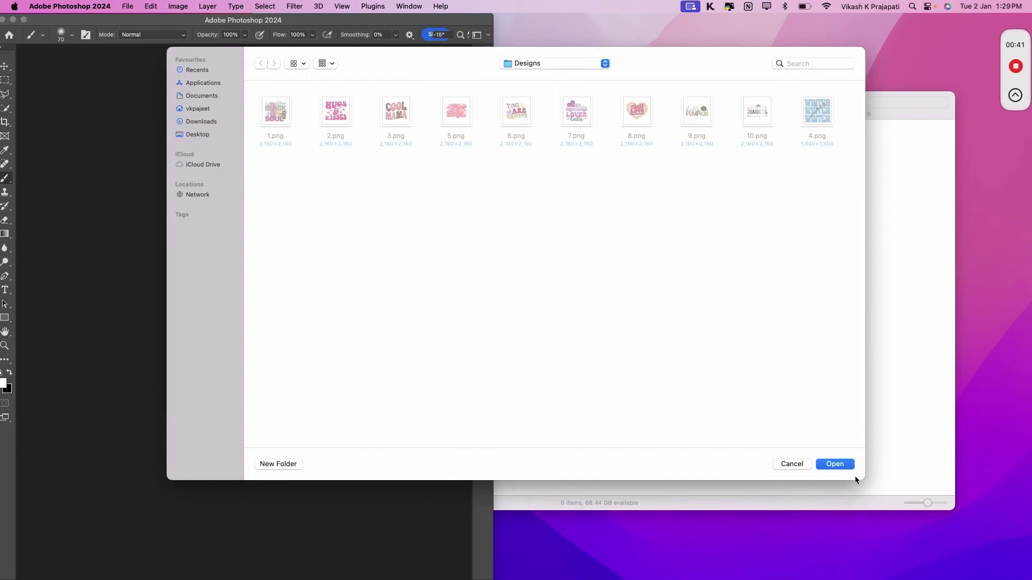
click(843, 464)
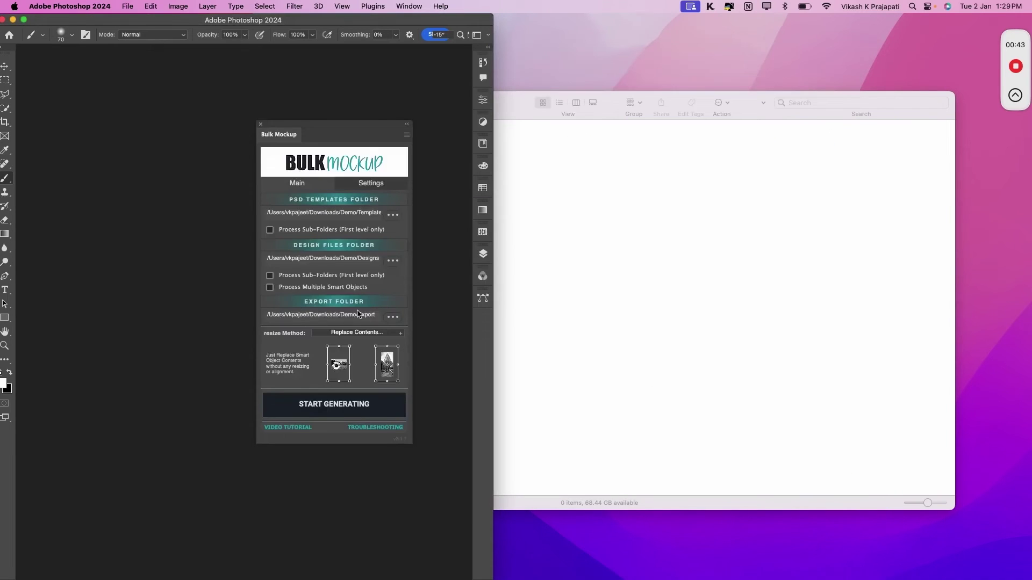
Set Export as the output folder and start generating the mug mockups
click(393, 317)
click(544, 65)
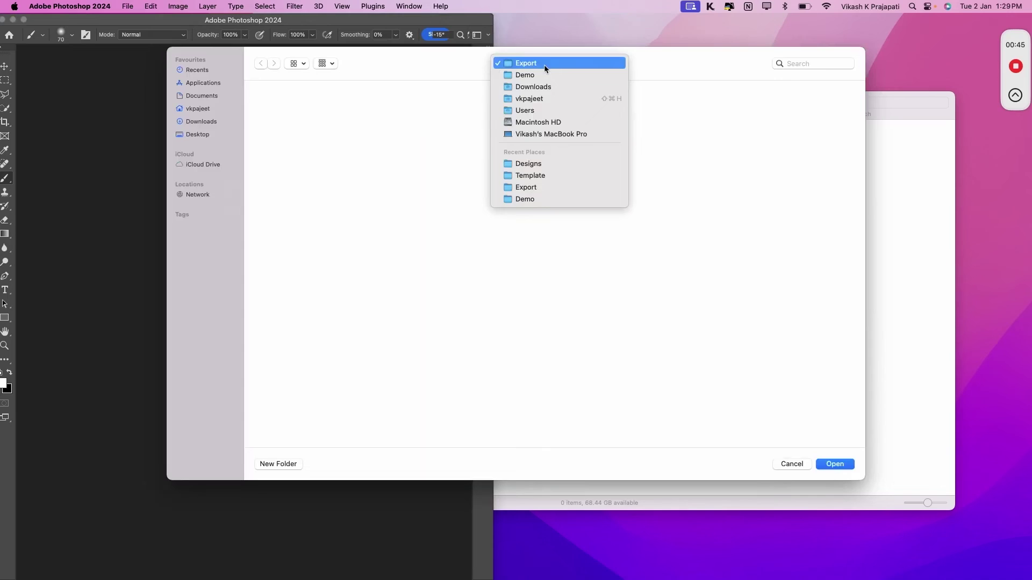
click(544, 64)
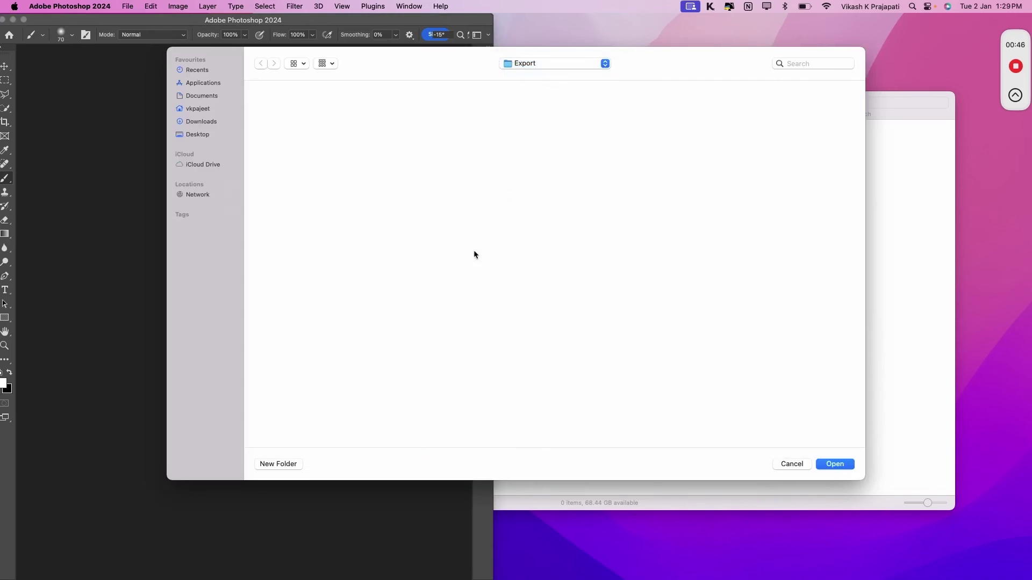
click(842, 465)
drag(357, 123, 856, 138)
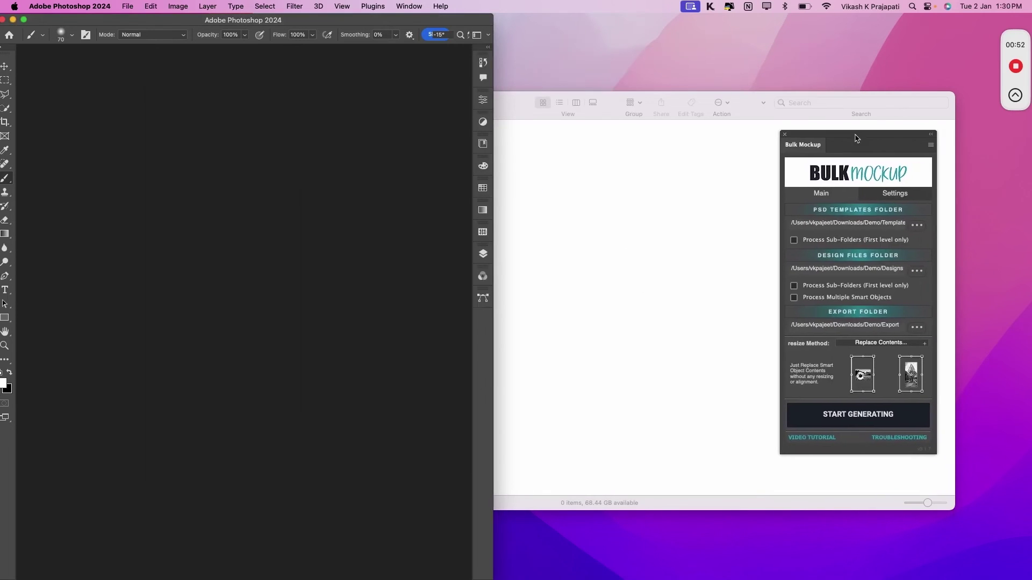
click(867, 406)
Maximise the Export window and enlarge the icons to review the 50 mug mockup JPGs
click(693, 330)
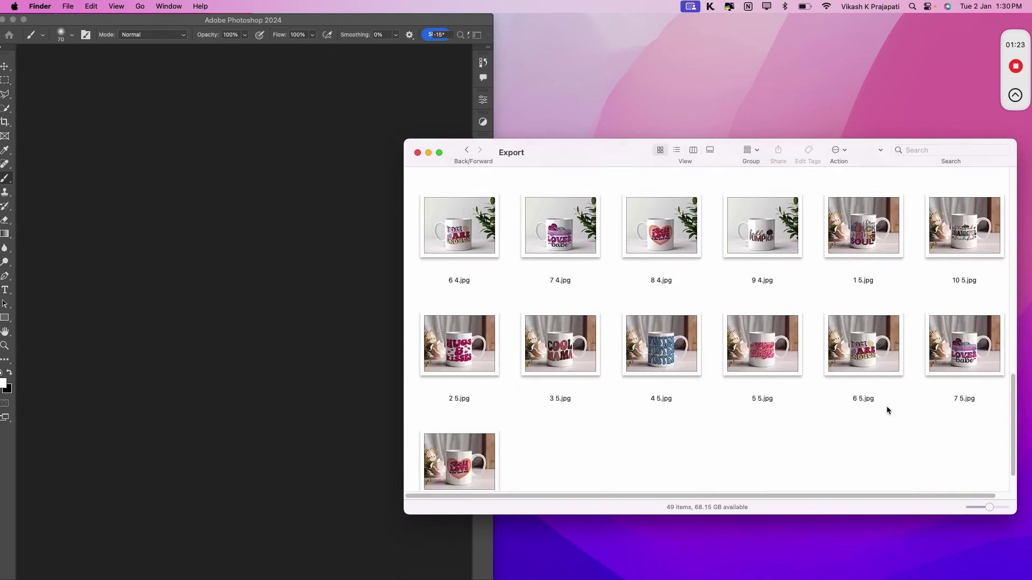
click(440, 153)
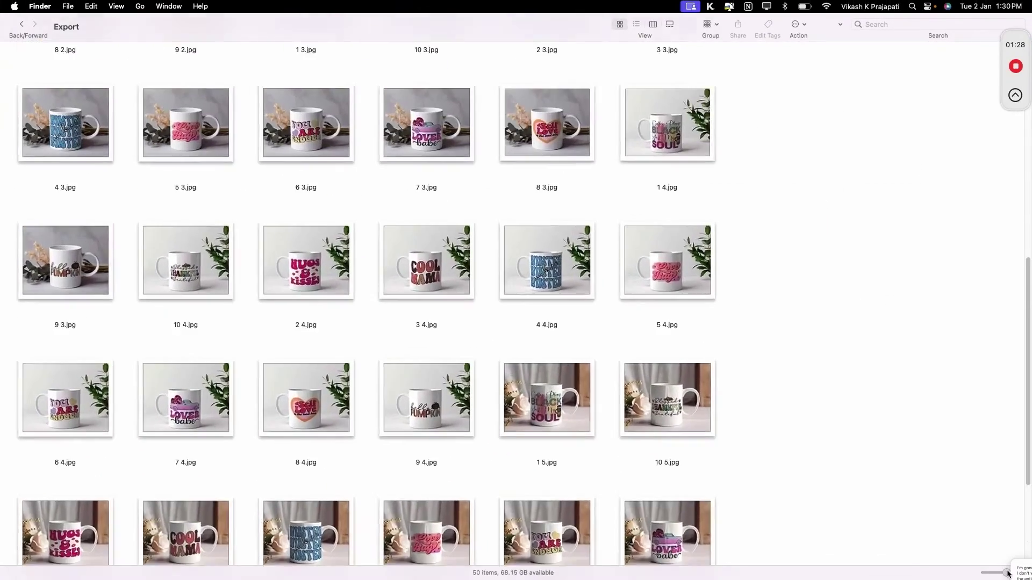
drag(1008, 574, 1012, 573)
scroll(576, 456, up, 5)
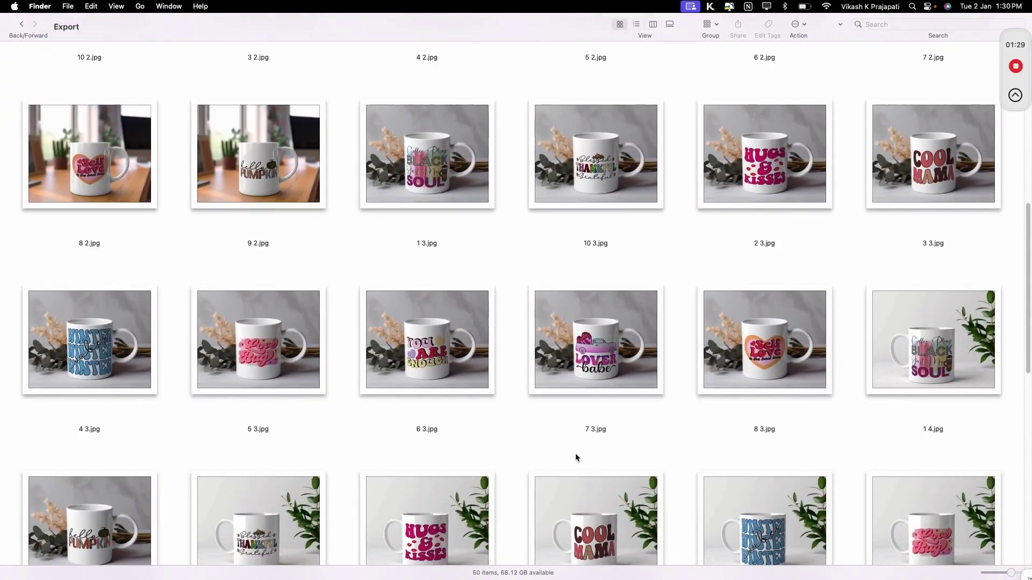
scroll(580, 450, up, 10)
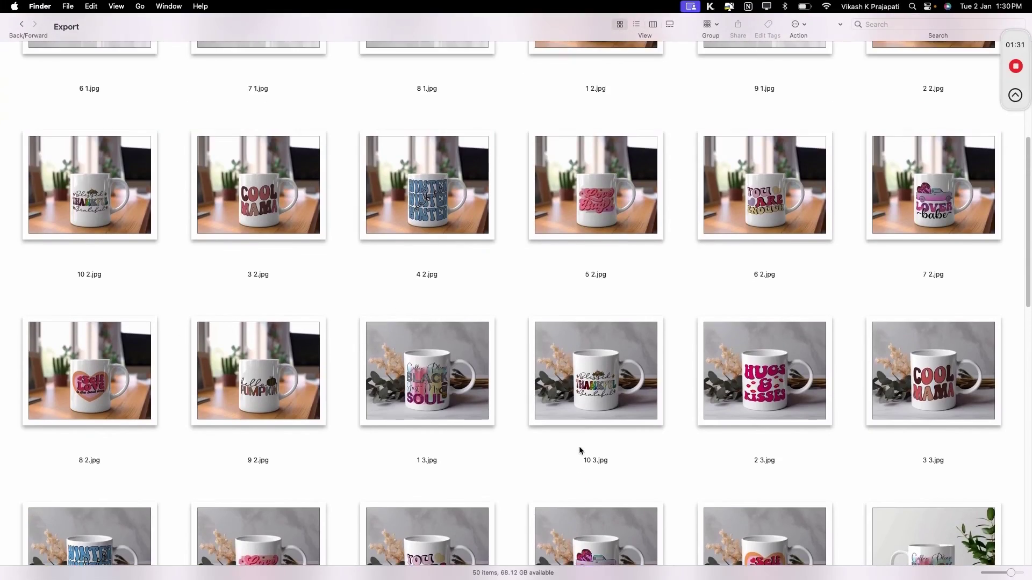
scroll(579, 450, down, 2)
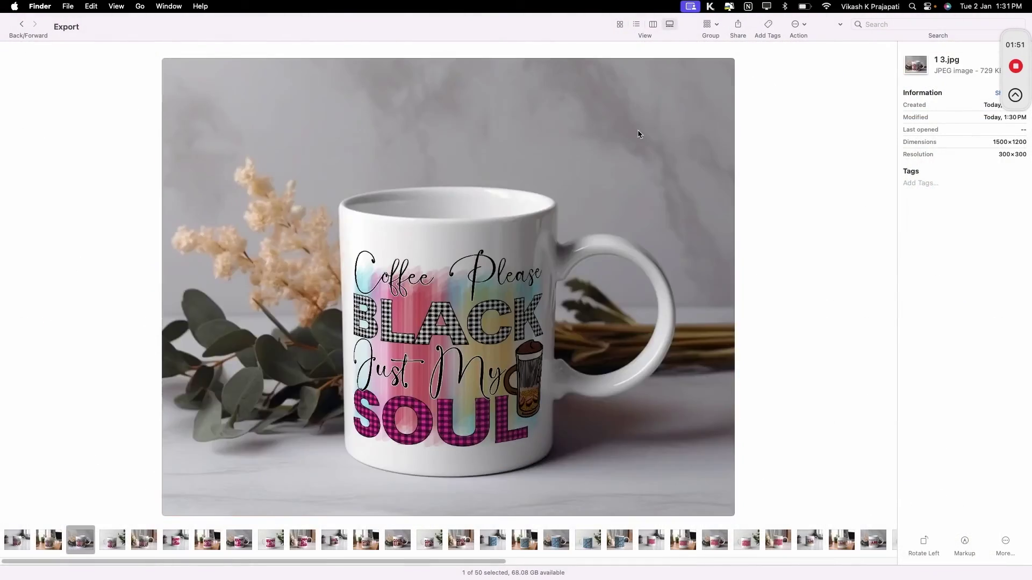
Step through the mockups in the gallery preview up to the Lover Babe mockup, 7 2.jpg
key(Right)
key(Right)
key(Right)
key(Right)
key(Right)
key(Right)
key(Right)
key(Right)
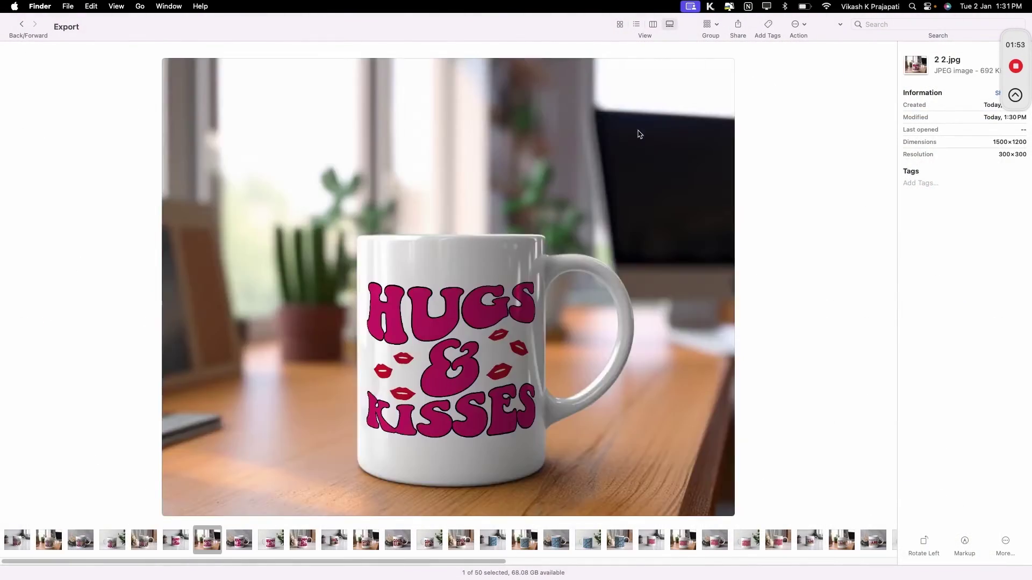
key(Right)
key(Right)
key(Right)
key(Right)
key(Right)
key(Right)
key(Right)
key(Right)
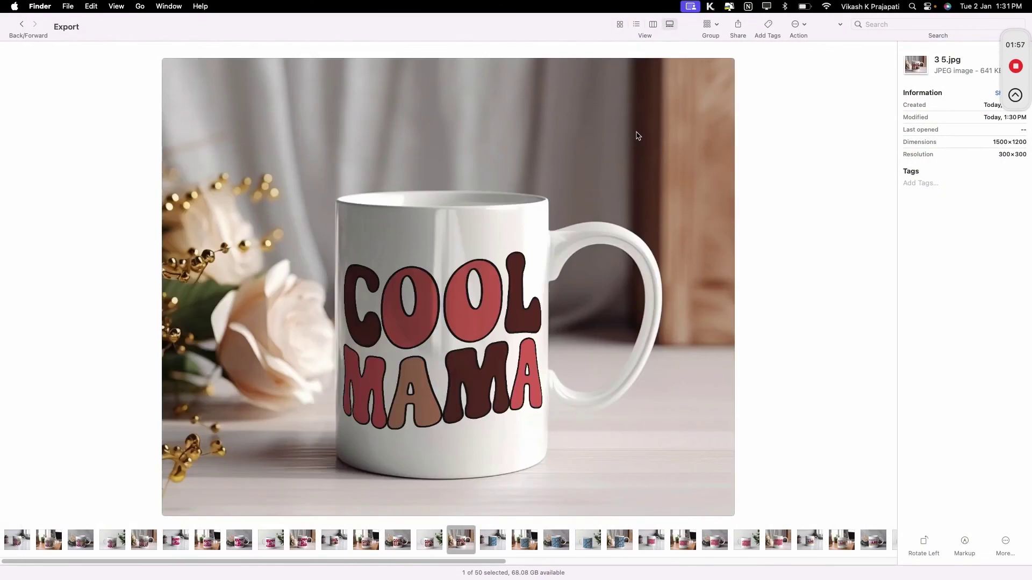
key(Right)
key(Right)
key(Right)
key(Right)
key(Right)
key(Right)
key(Right)
key(Right)
key(Right)
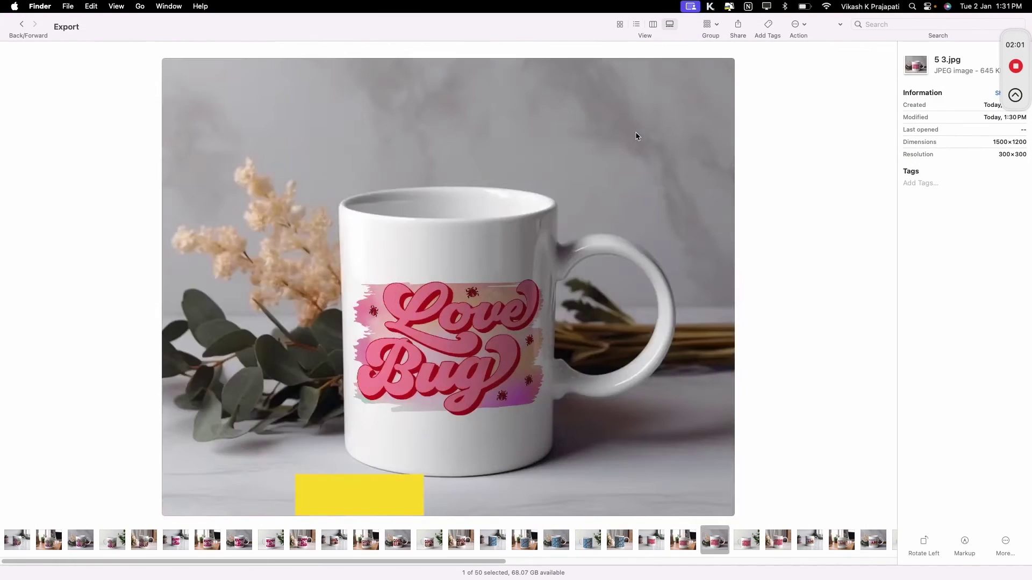
key(Right)
key(Right)
key(Right)
key(Right)
key(Right)
key(Right)
key(Right)
key(Right)
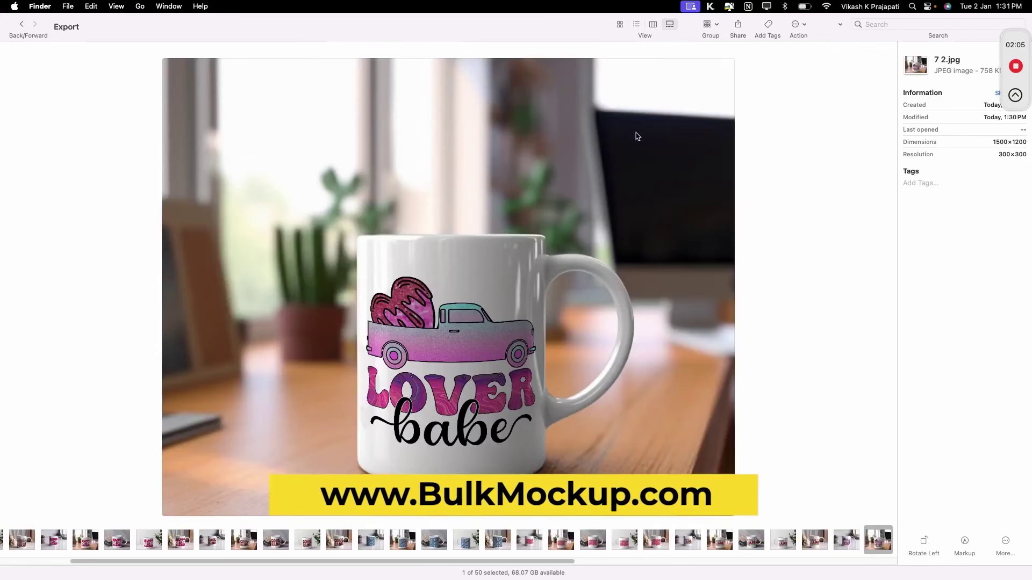